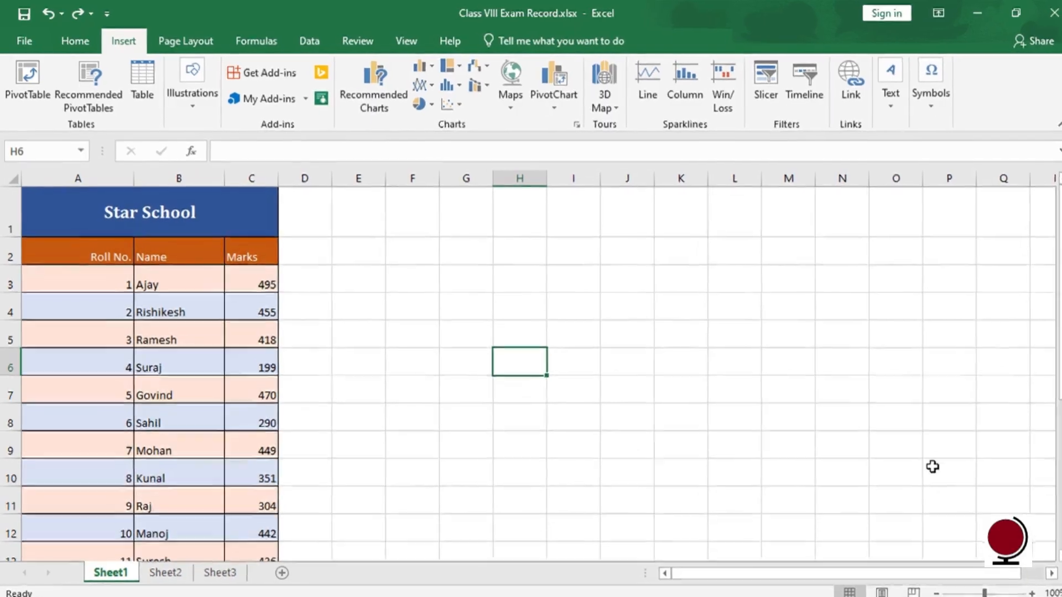
# Make the Star School title row taller and insert Logo.png from the Logo folder on the DATA (E:) drive
pyautogui.click(227, 221)
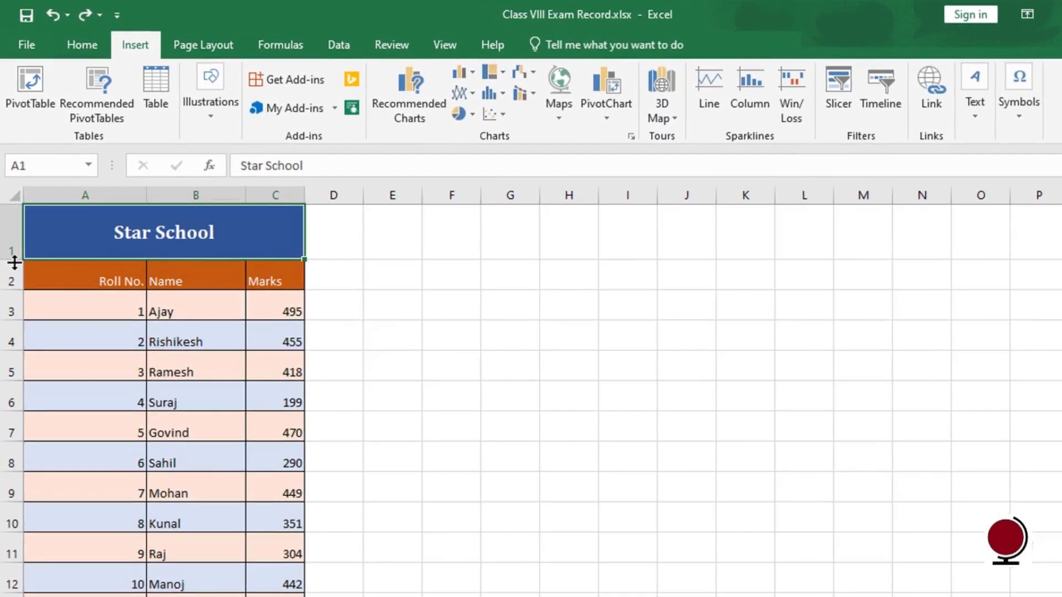
pyautogui.moveTo(13, 260); pyautogui.dragTo(10, 295)
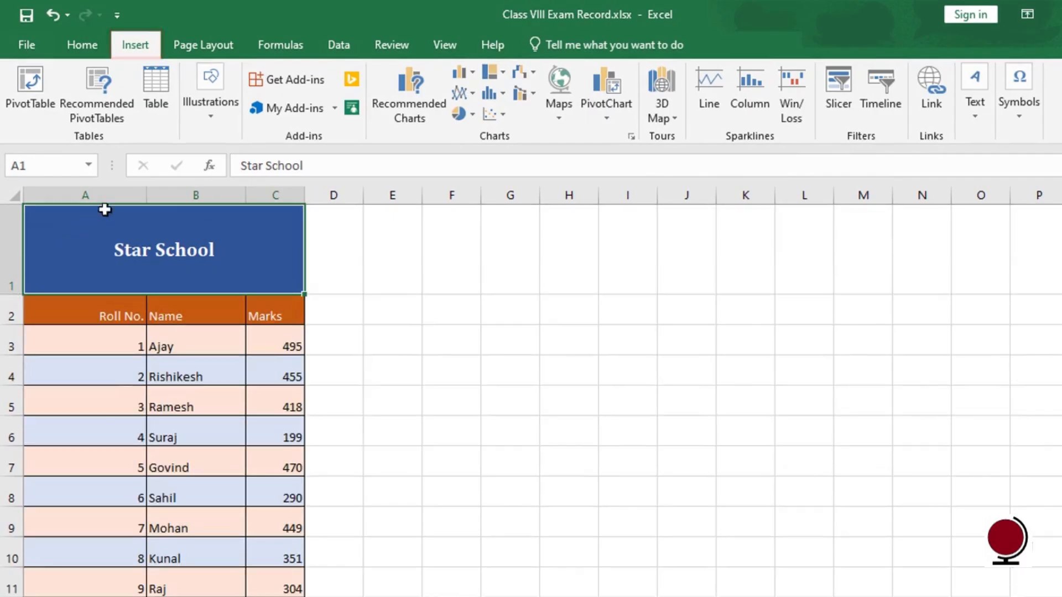
pyautogui.click(206, 115)
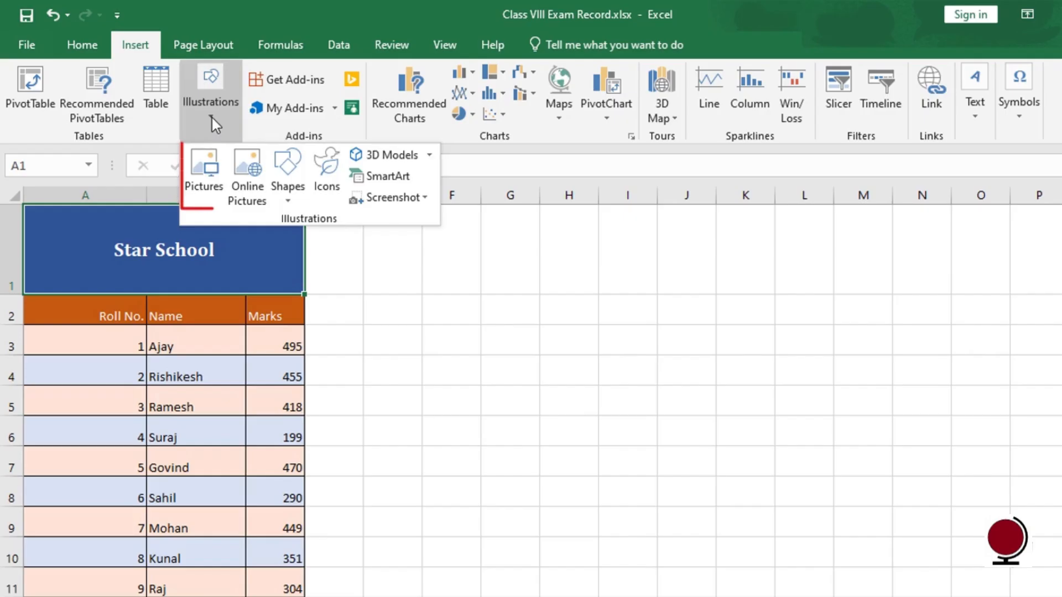
pyautogui.click(204, 169)
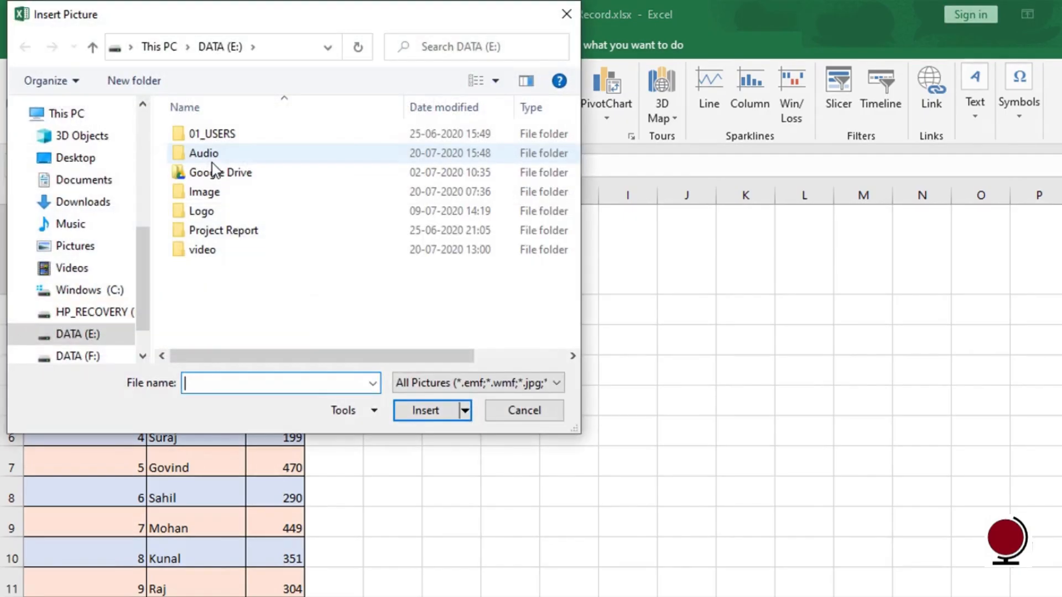
pyautogui.doubleClick(227, 211)
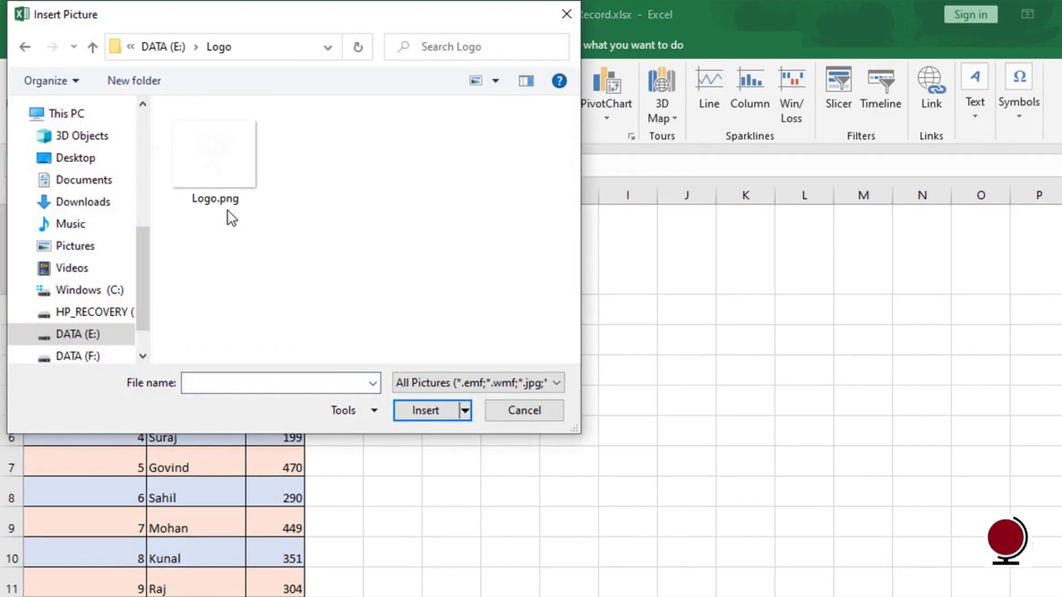
pyautogui.click(240, 171)
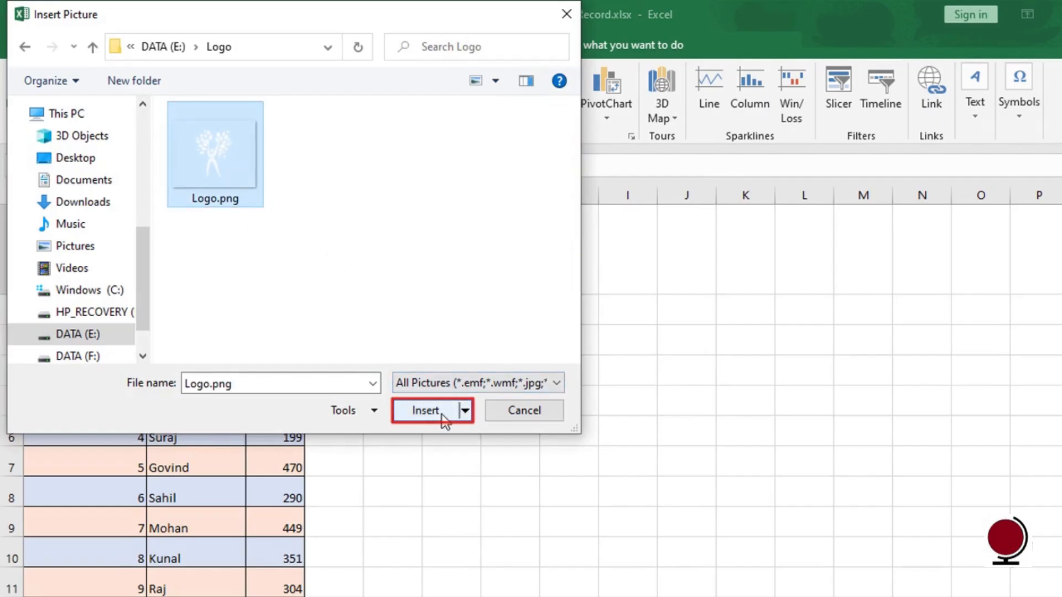
pyautogui.click(426, 410)
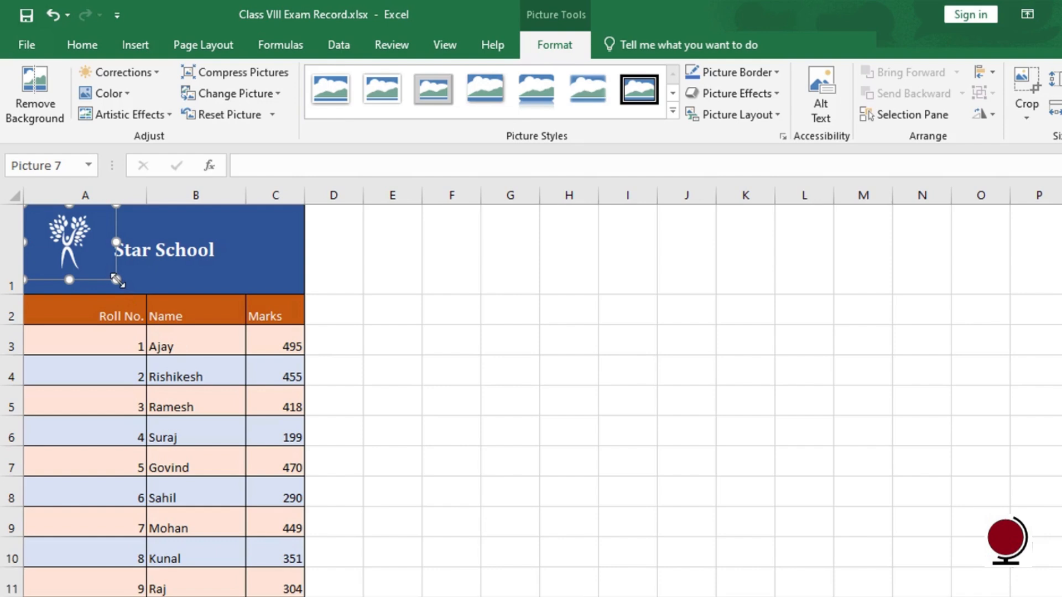
# Shrink the logo and place it beside the Star School title within row 1, and view the available picture styles
pyautogui.moveTo(116, 279); pyautogui.dragTo(80, 253)
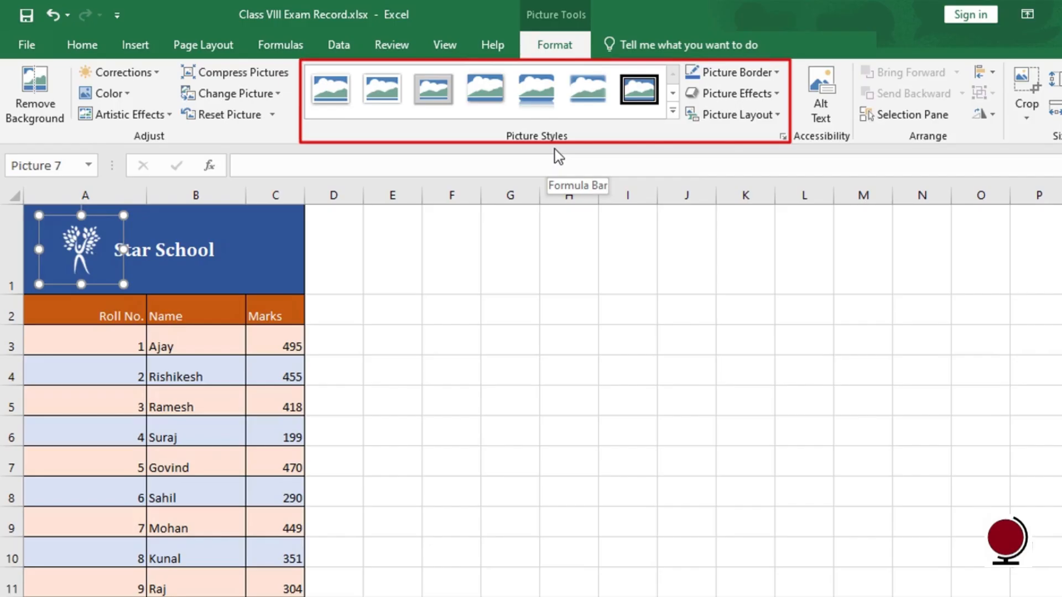
pyautogui.click(673, 111)
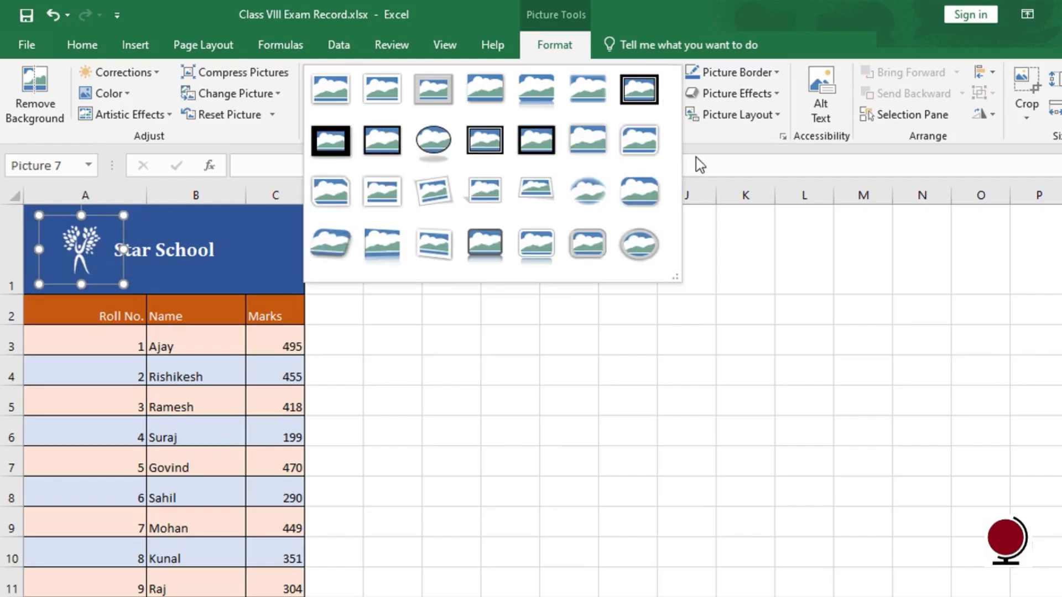
pyautogui.click(699, 164)
# Insert the online picture of a tall stack of books on a white background from the Books category
pyautogui.click(143, 48)
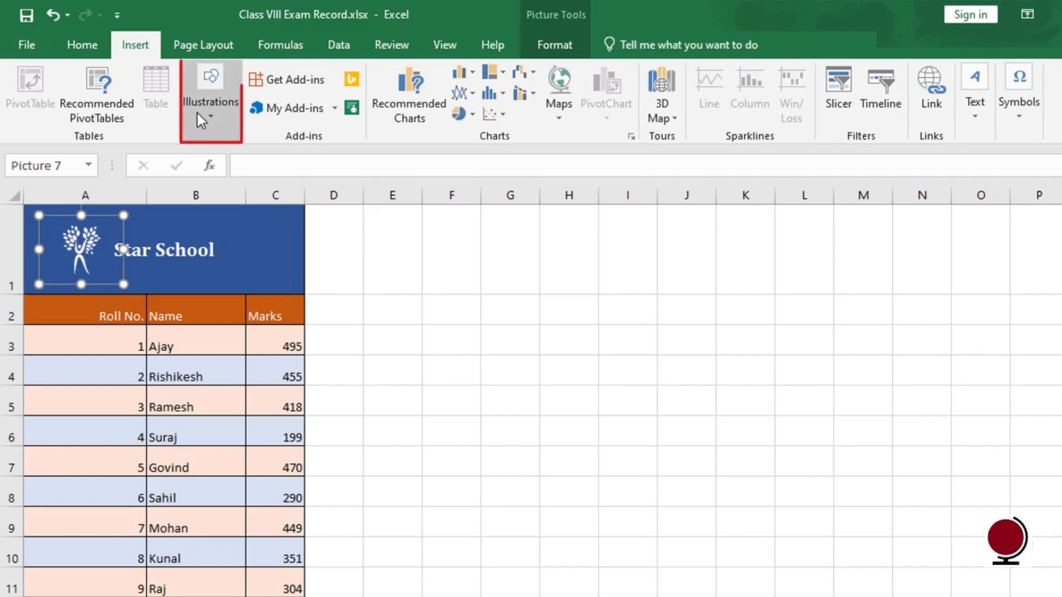
pyautogui.click(211, 120)
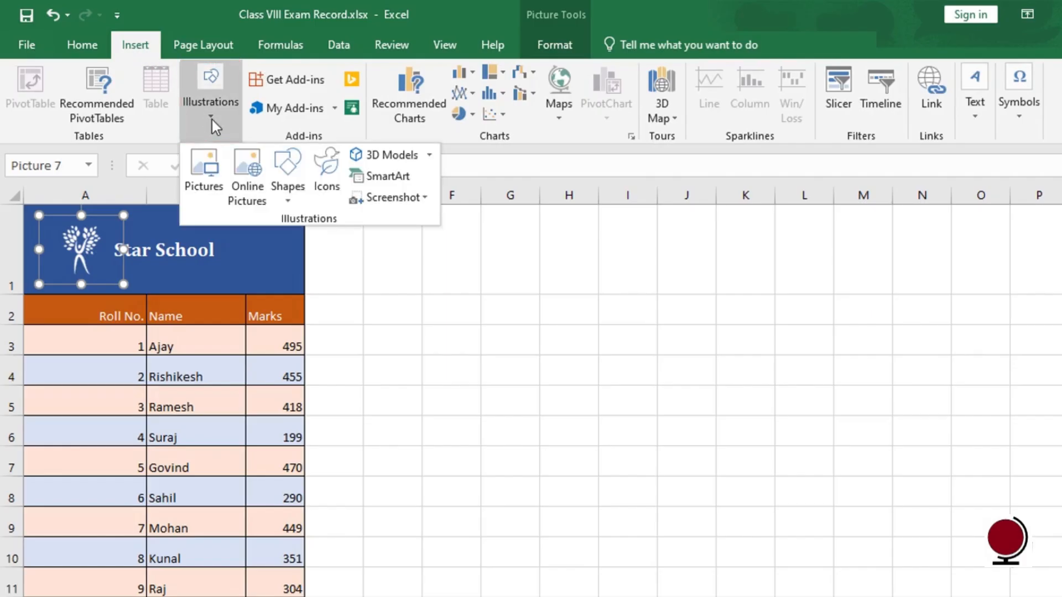
pyautogui.click(250, 178)
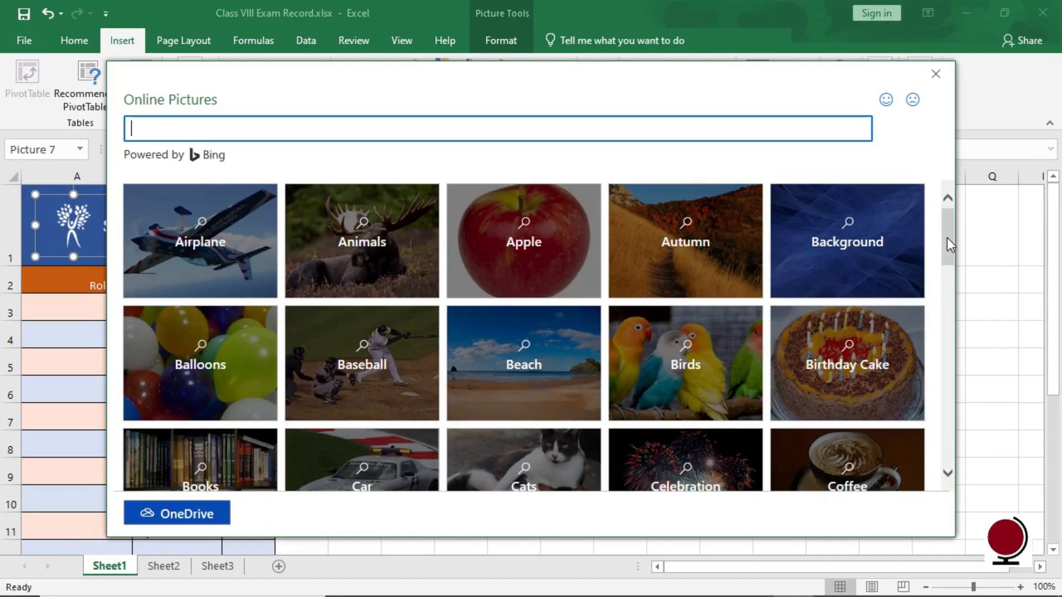
pyautogui.moveTo(947, 238); pyautogui.dragTo(947, 265)
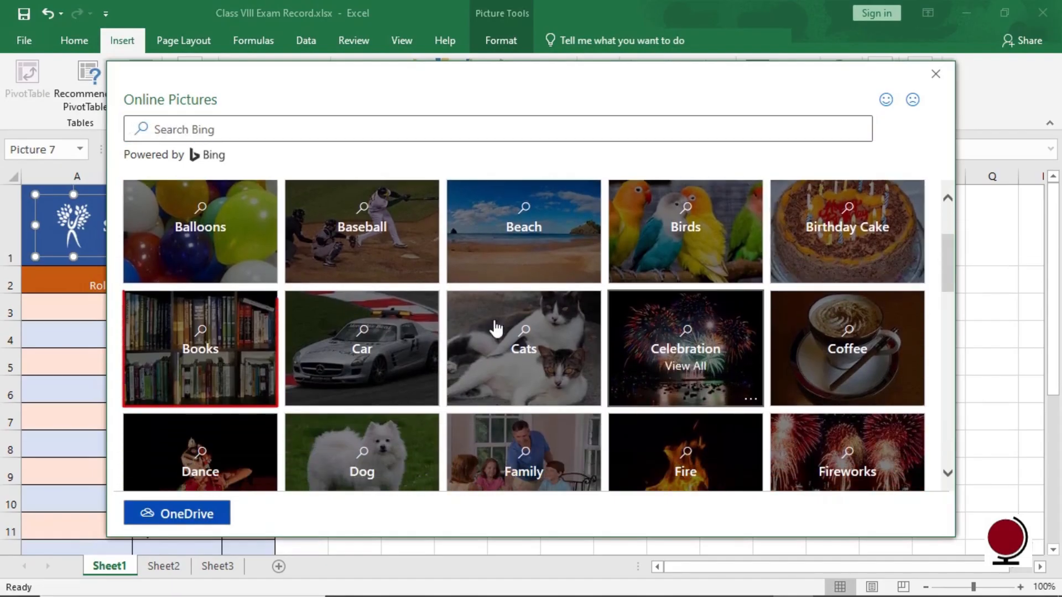
pyautogui.click(248, 360)
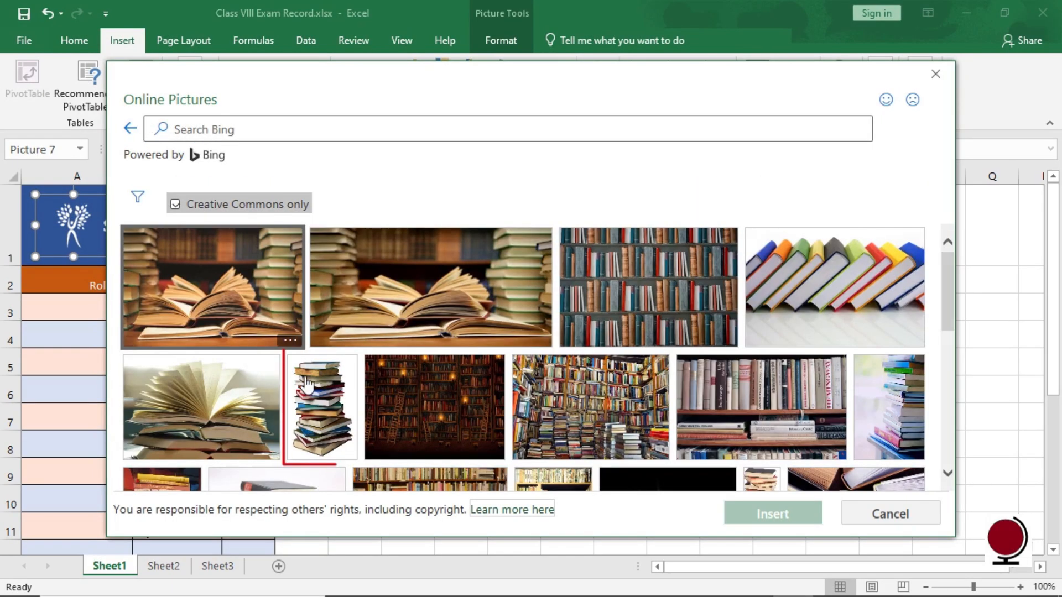
pyautogui.click(349, 423)
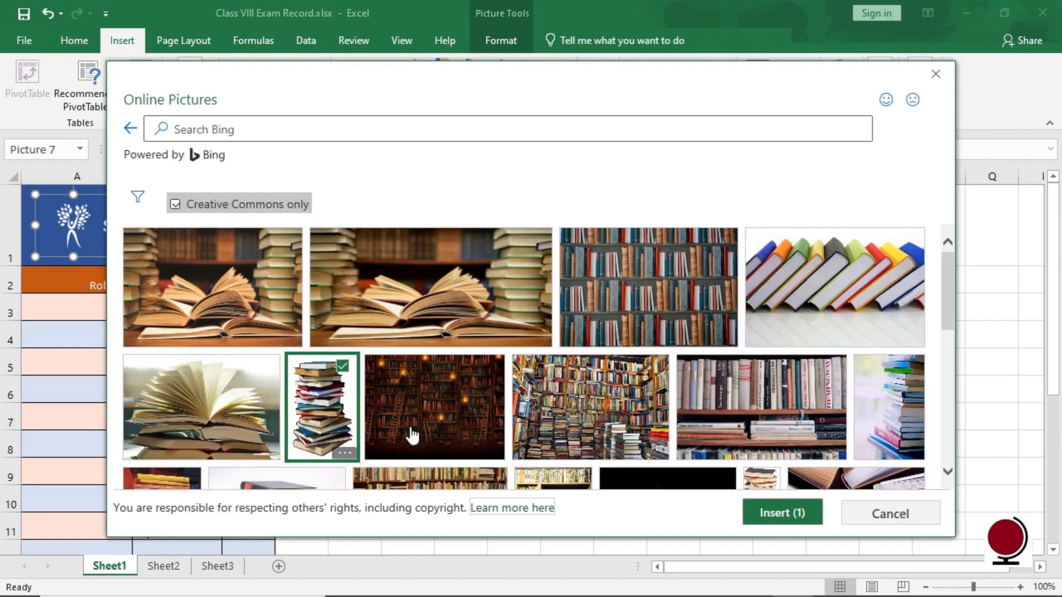
pyautogui.click(792, 526)
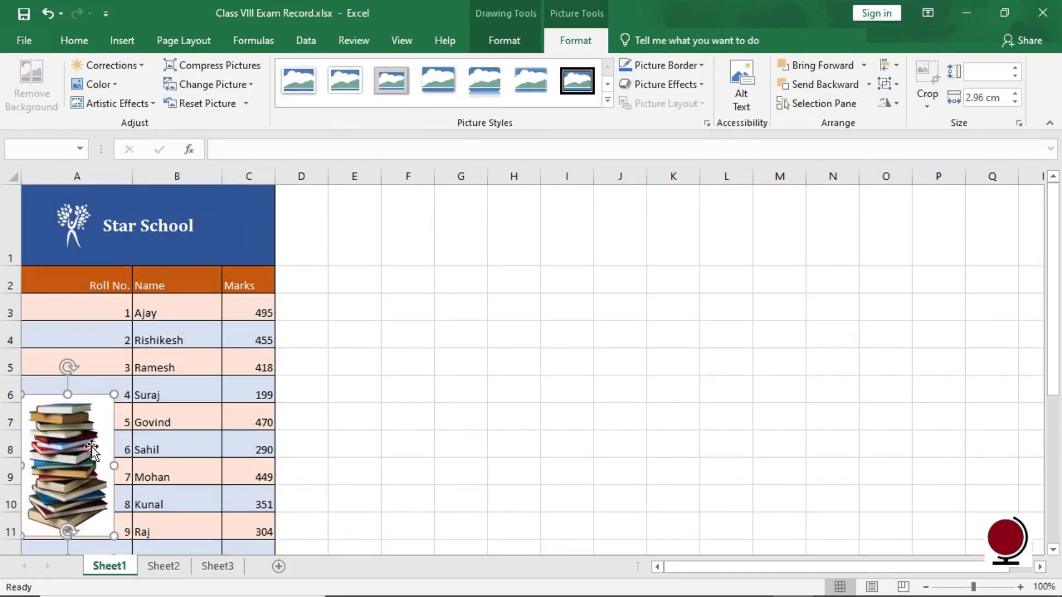
pyautogui.moveTo(419, 215); pyautogui.dragTo(381, 281)
pyautogui.click(372, 407)
pyautogui.press('Delete')
pyautogui.moveTo(360, 324); pyautogui.dragTo(237, 231)
pyautogui.click(465, 364)
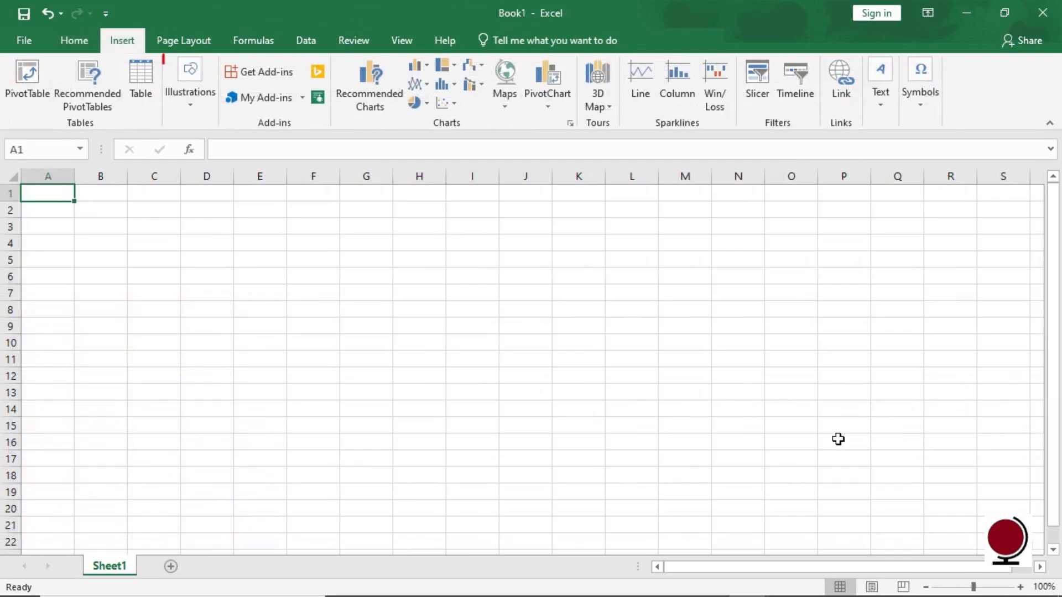
# Draw a five-pointed star about 4.7 cm high and 5.8 cm wide, spanning roughly columns D to G from row 5 to row 14
pyautogui.click(194, 102)
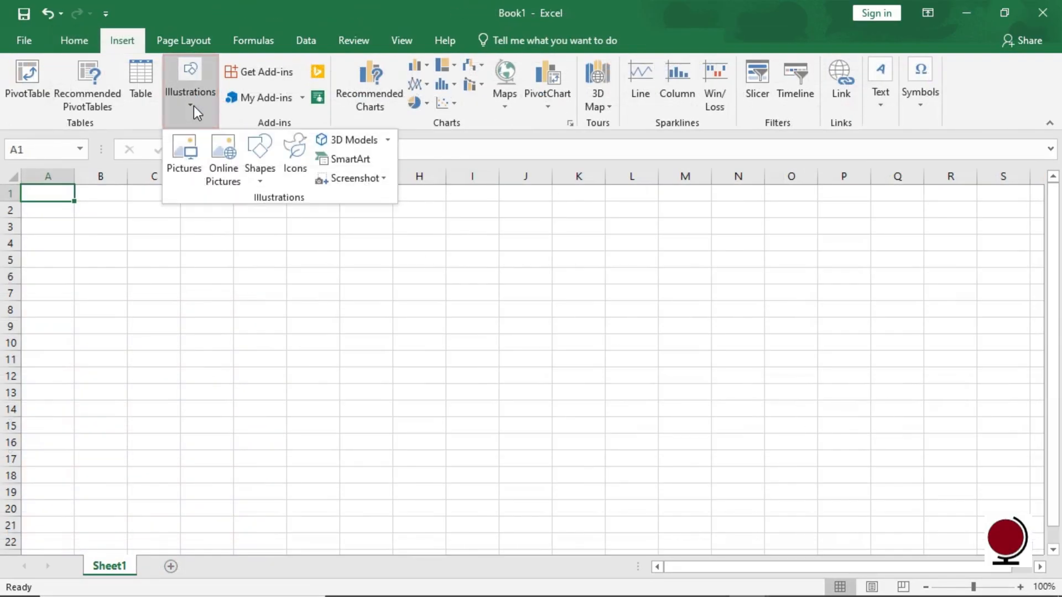
pyautogui.click(260, 161)
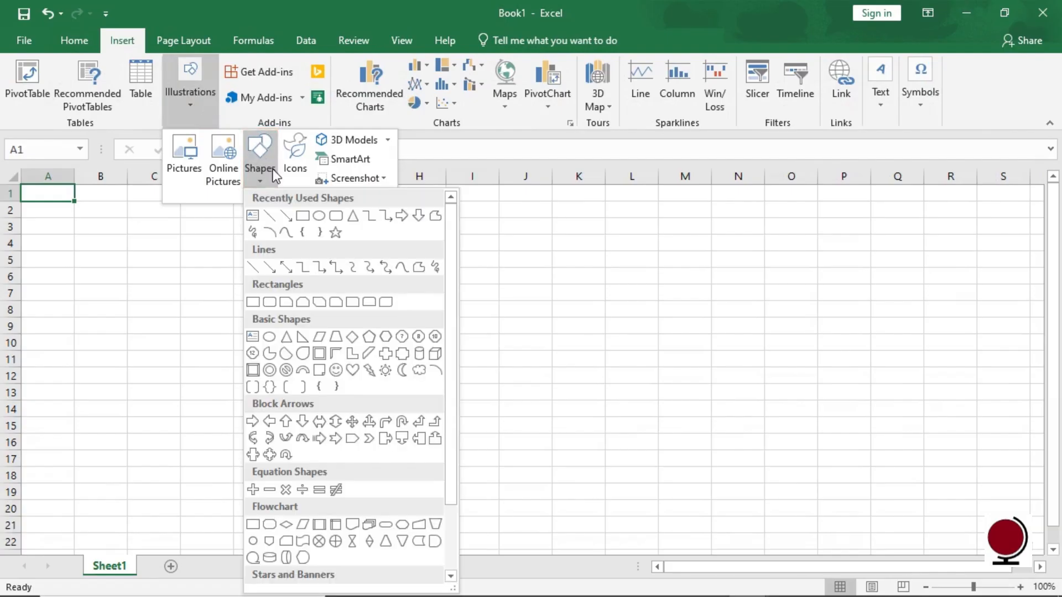
pyautogui.click(336, 233)
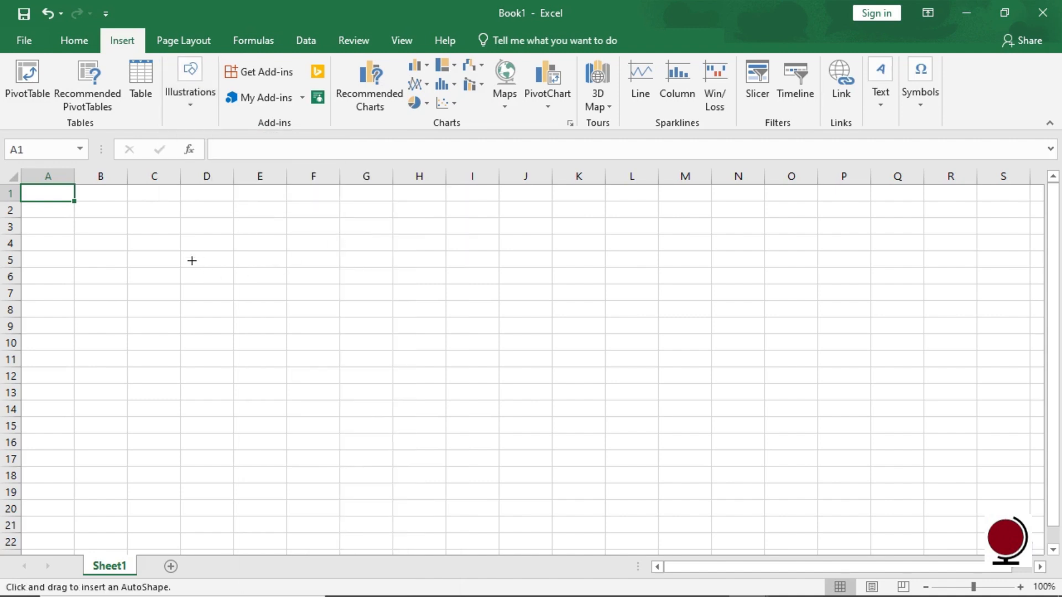
pyautogui.moveTo(192, 260); pyautogui.dragTo(373, 409)
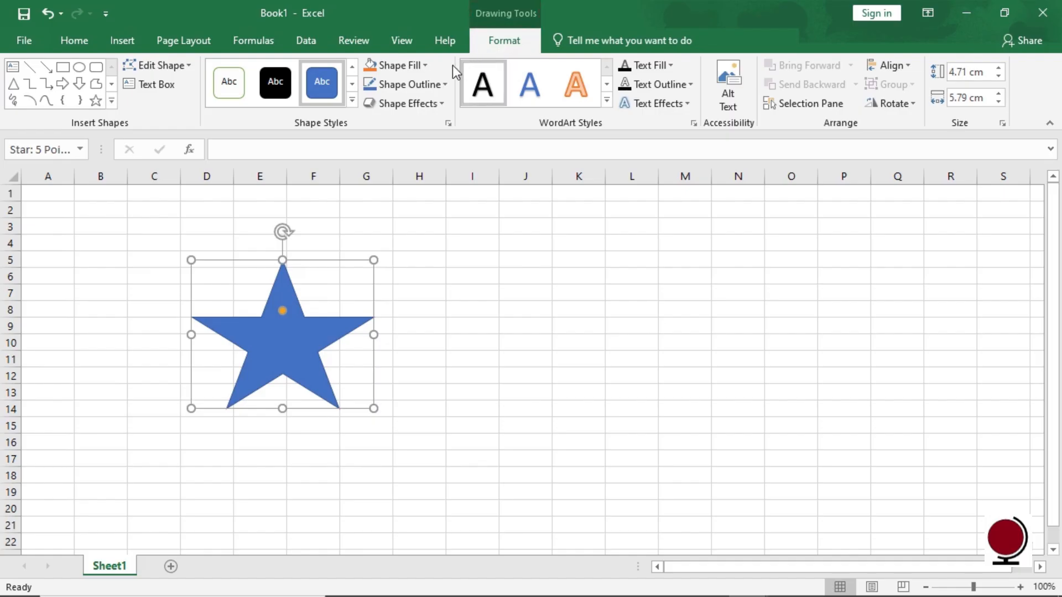
# Fill the star with the light blue water droplets texture and rotate it clockwise
pyautogui.click(429, 68)
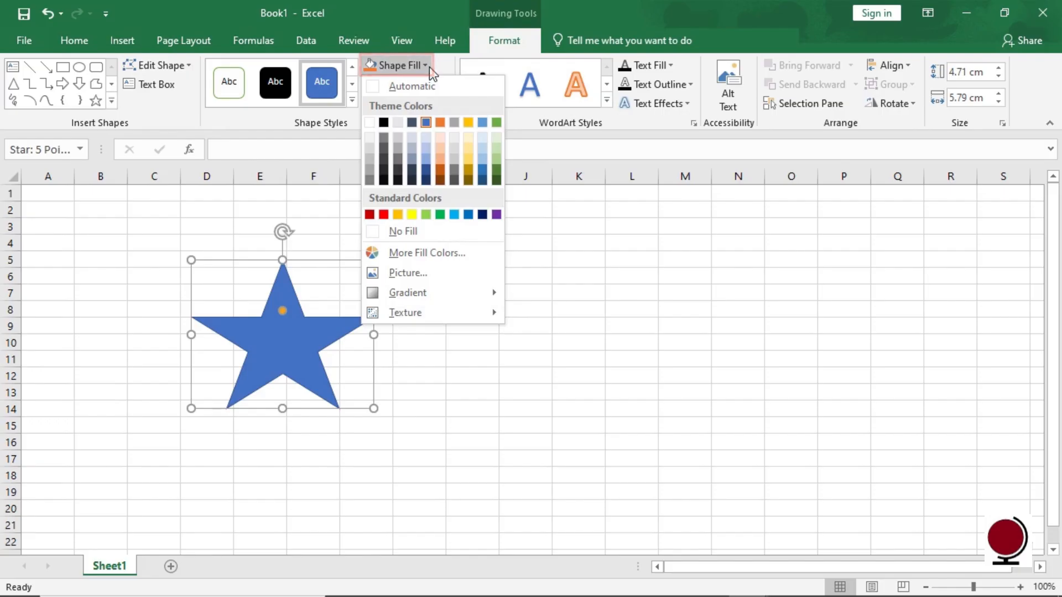
pyautogui.moveTo(434, 317)
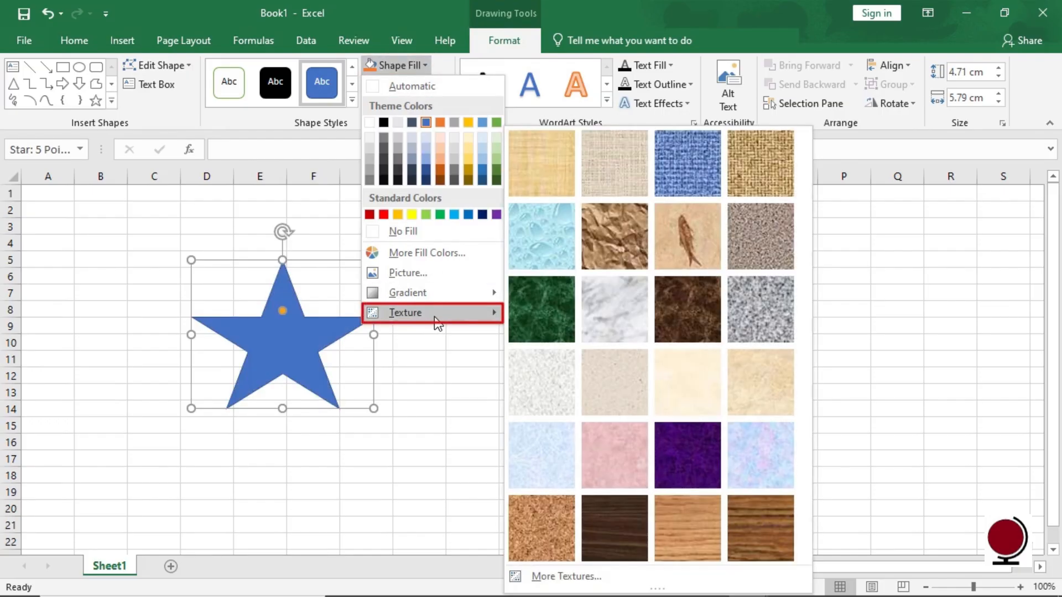
pyautogui.click(531, 258)
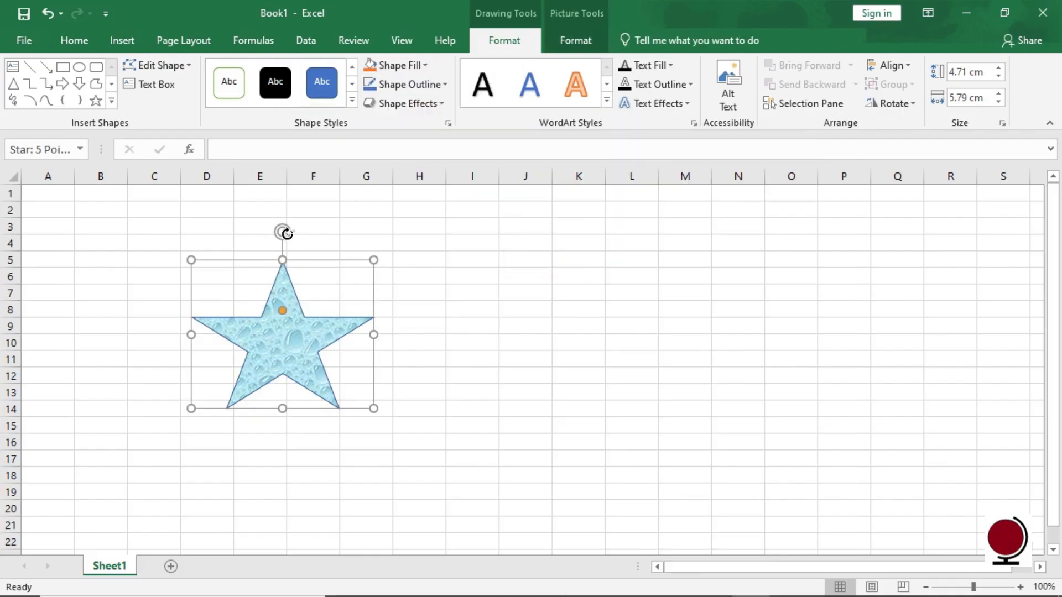
pyautogui.moveTo(283, 231); pyautogui.dragTo(344, 263)
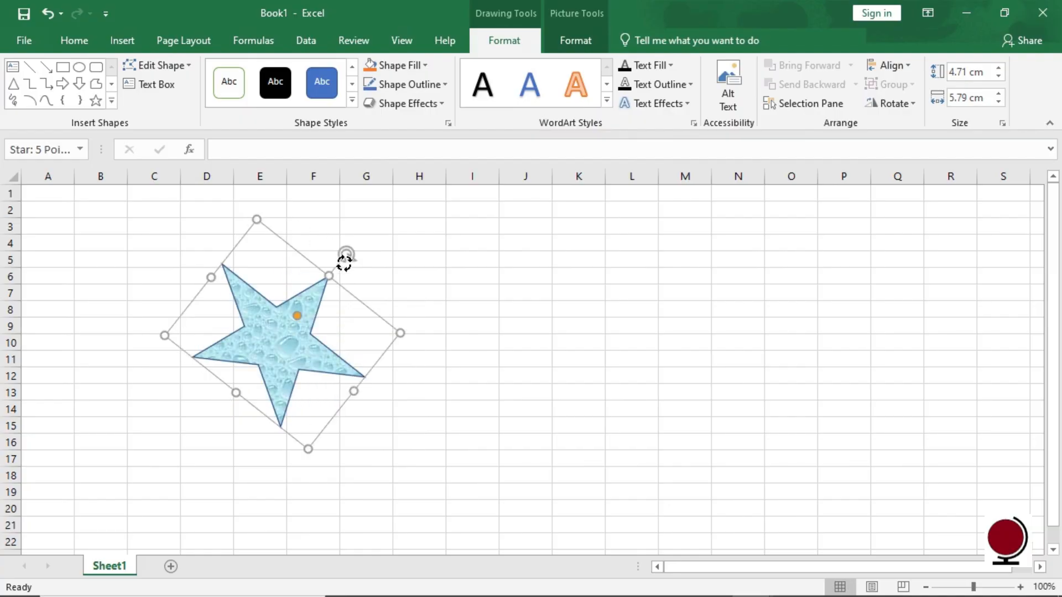
pyautogui.click(591, 41)
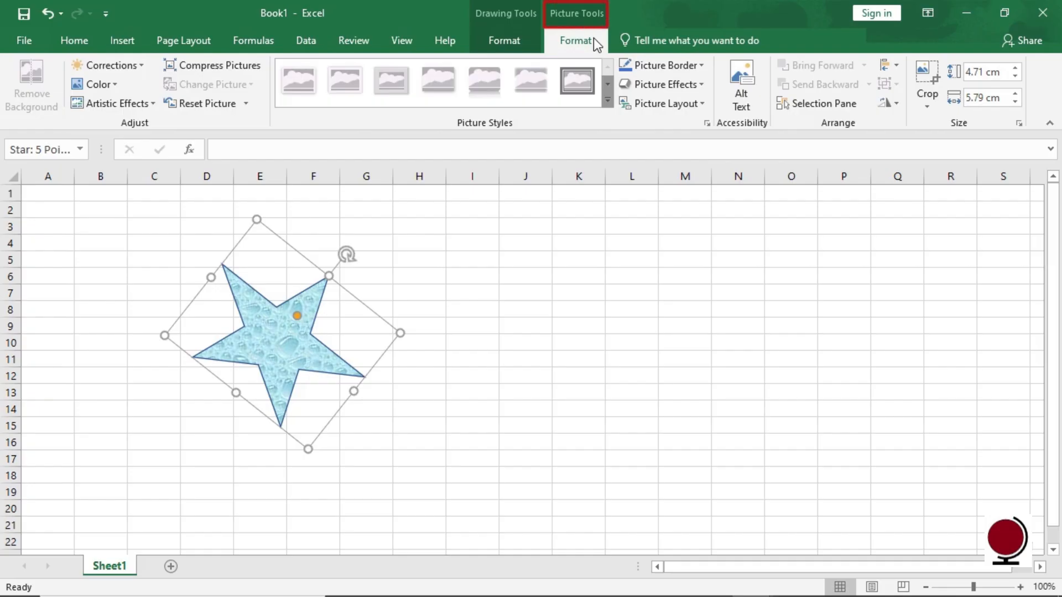
pyautogui.click(462, 317)
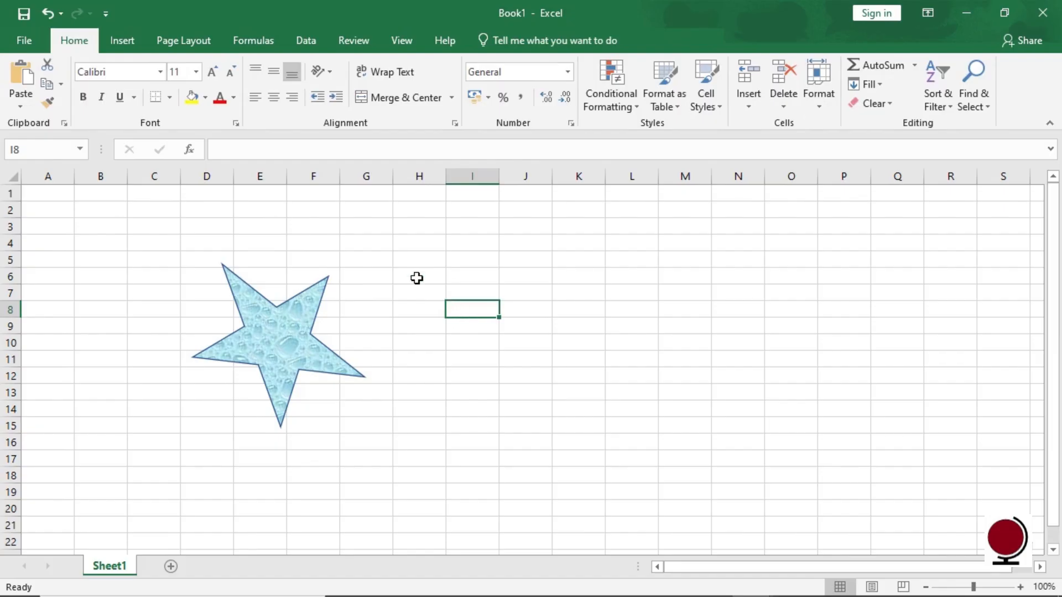
# Open the Icons library to view the available icon categories and cancel without inserting an icon
pyautogui.click(130, 44)
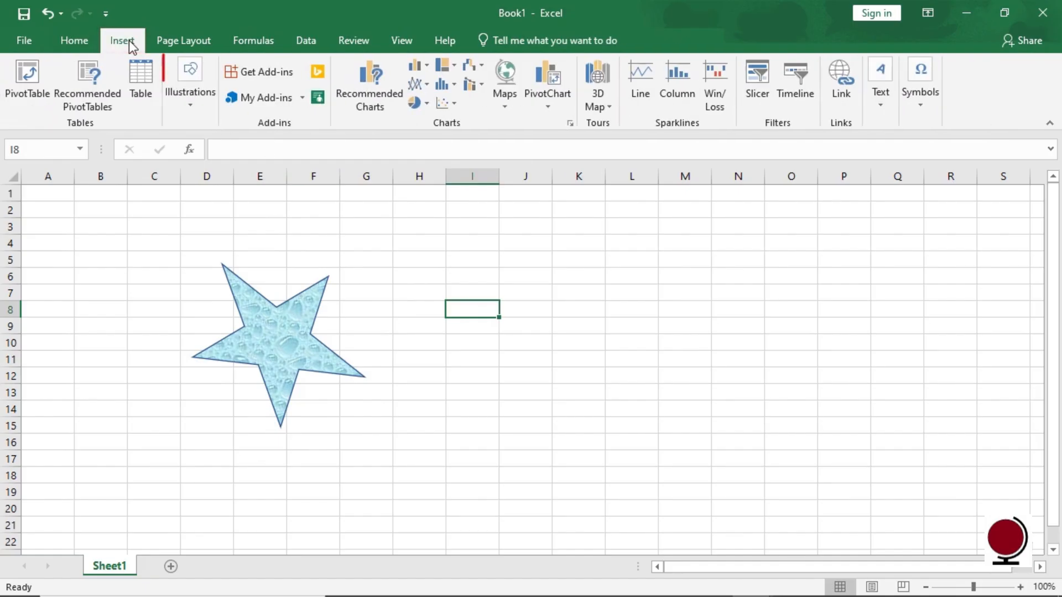
pyautogui.click(191, 102)
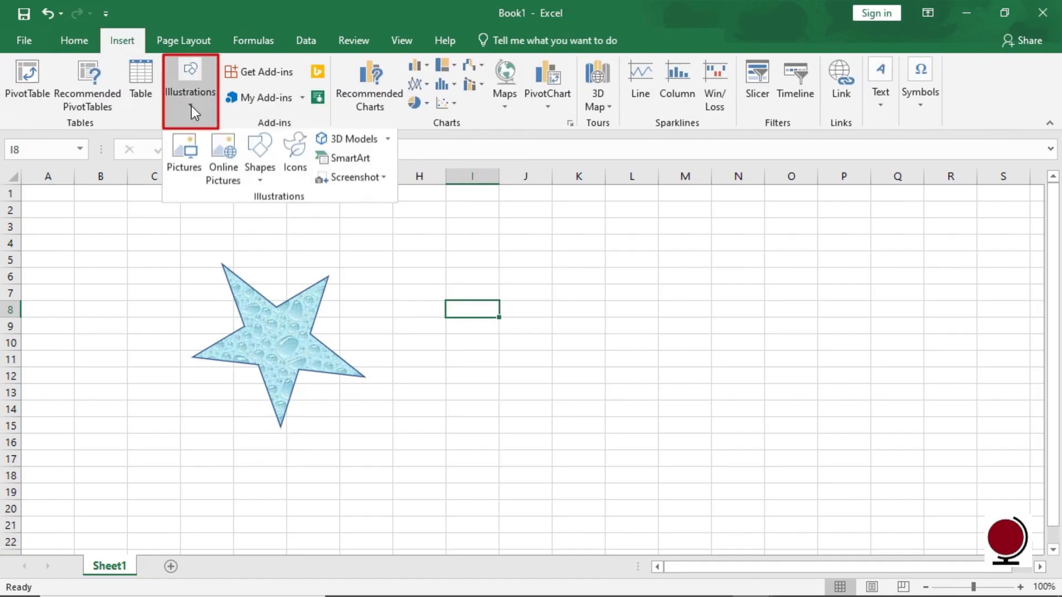
pyautogui.click(294, 172)
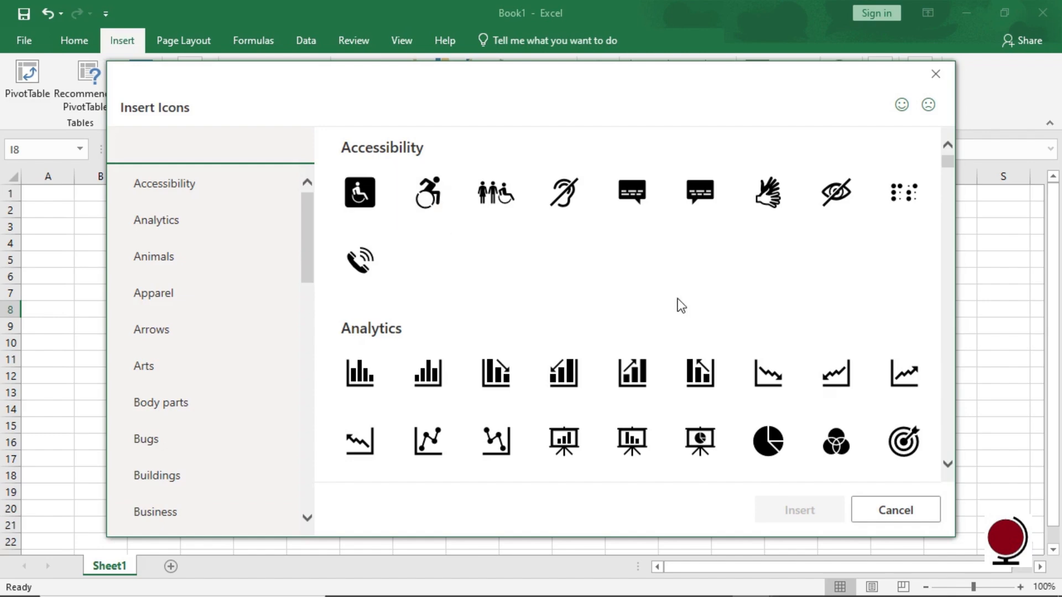
pyautogui.click(907, 520)
# Insert the online 3D model of a red gift box with a gold bow from the Celebrations category
pyautogui.click(191, 107)
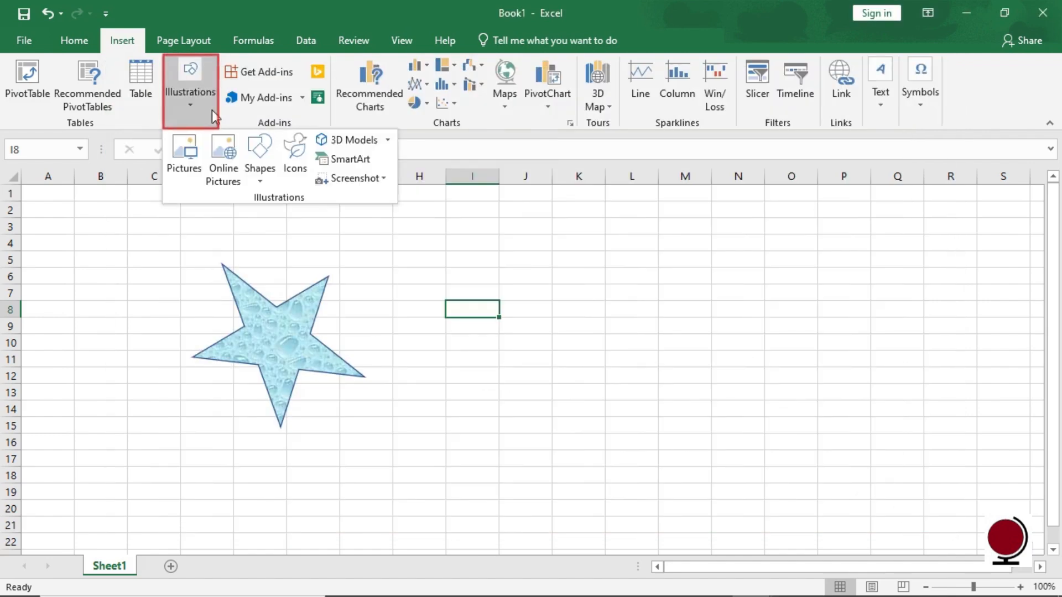
pyautogui.click(352, 148)
pyautogui.scroll(-1, 931, 232)
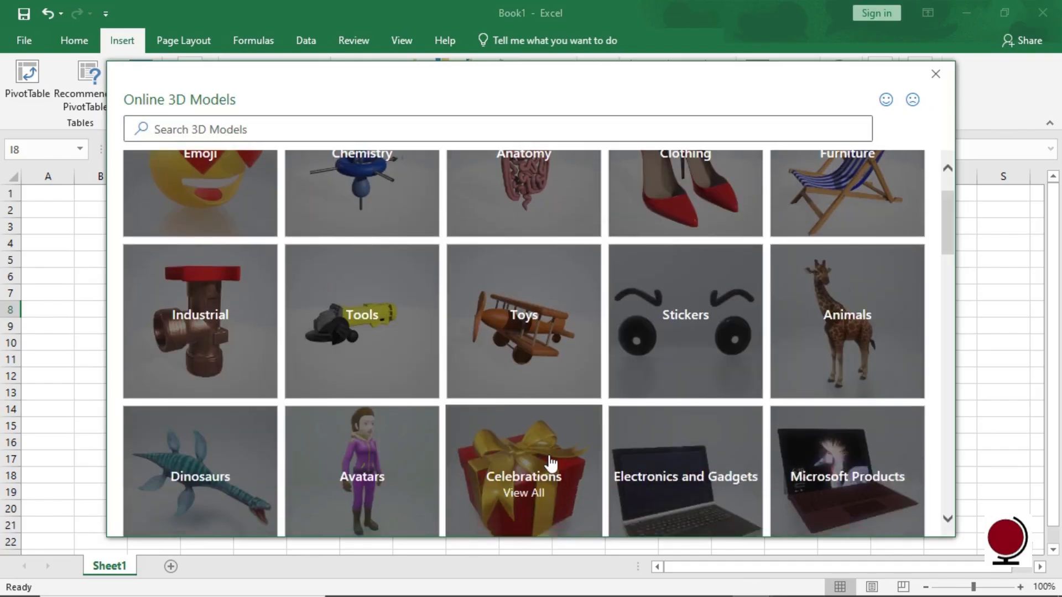
pyautogui.click(551, 462)
pyautogui.click(686, 398)
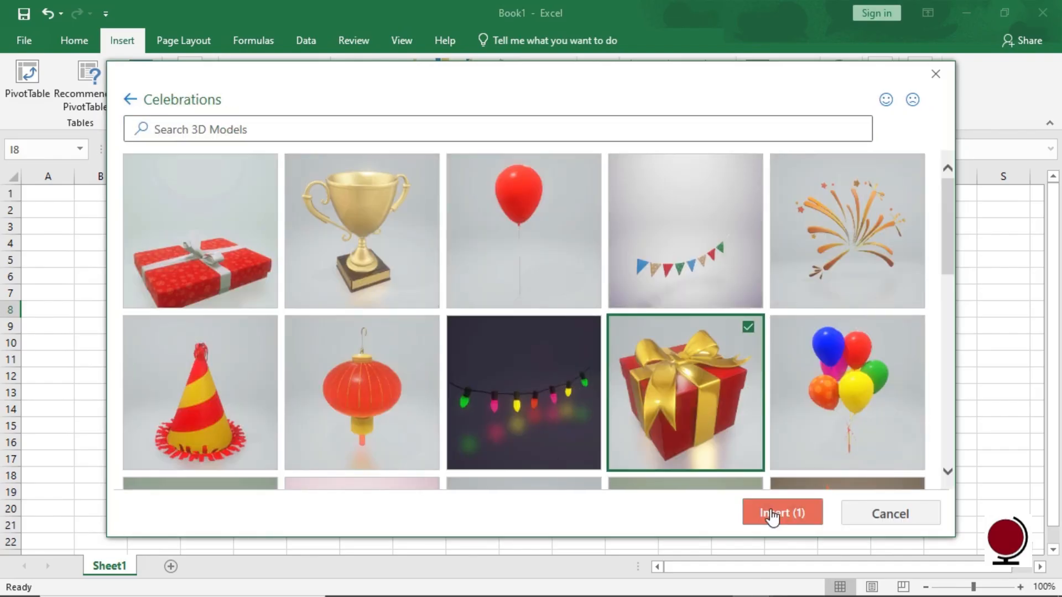
pyautogui.click(773, 515)
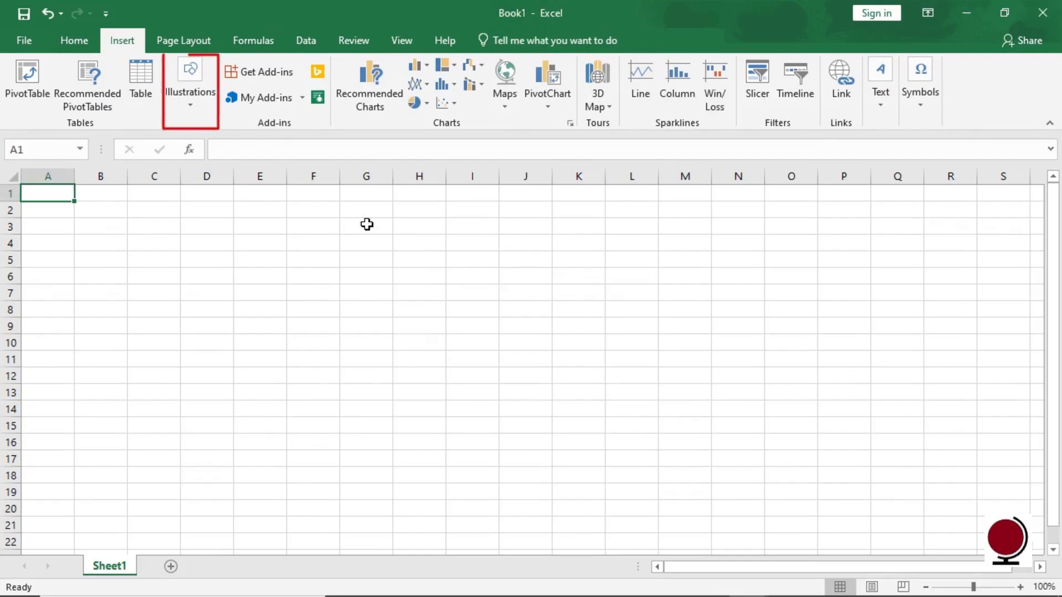
# Insert an Organization Chart SmartArt graphic from the Hierarchy category
pyautogui.click(200, 107)
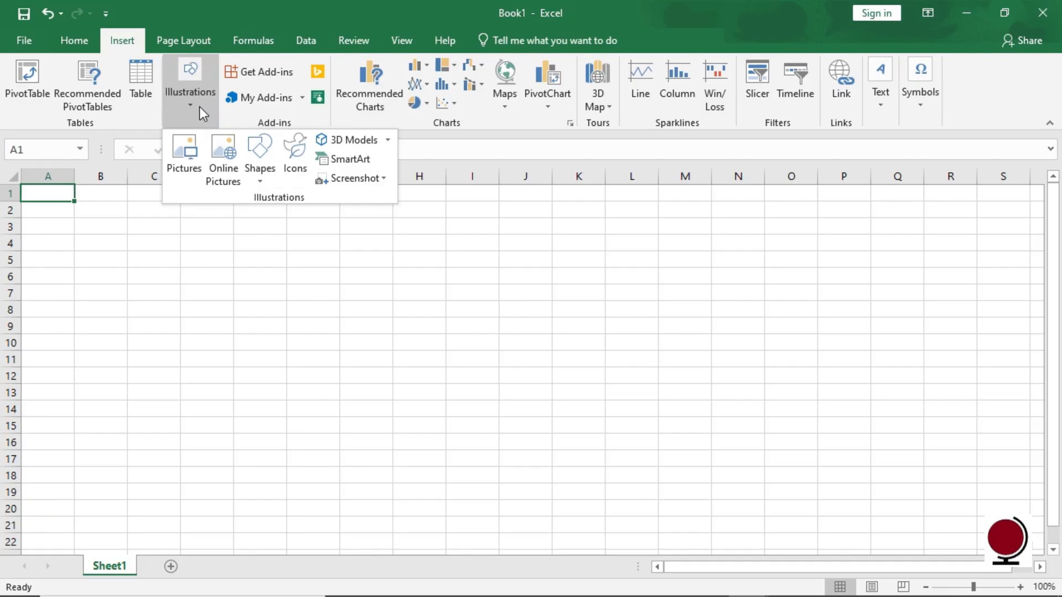
pyautogui.click(350, 161)
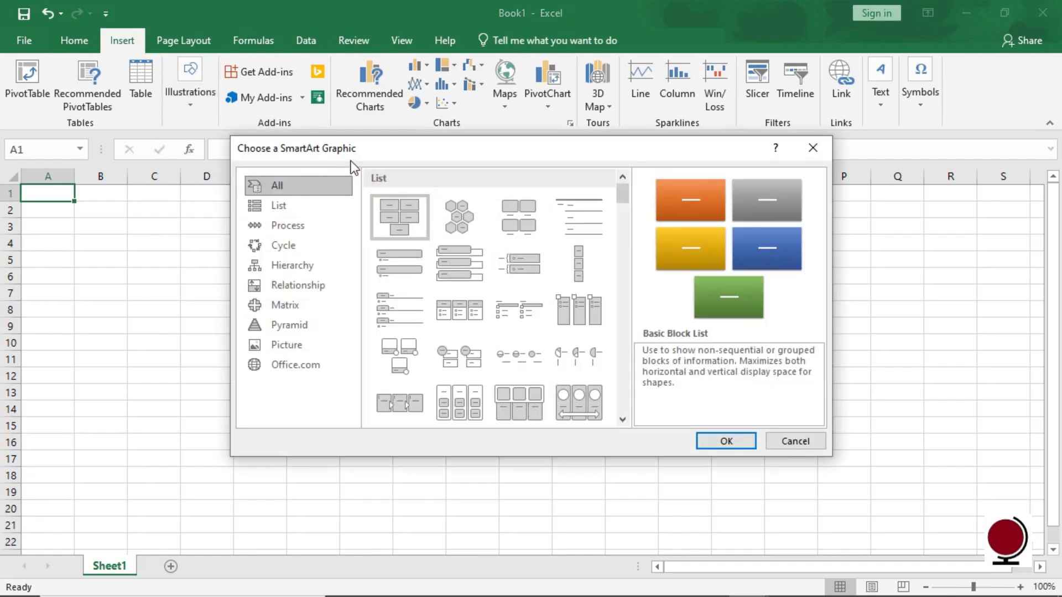
pyautogui.click(307, 269)
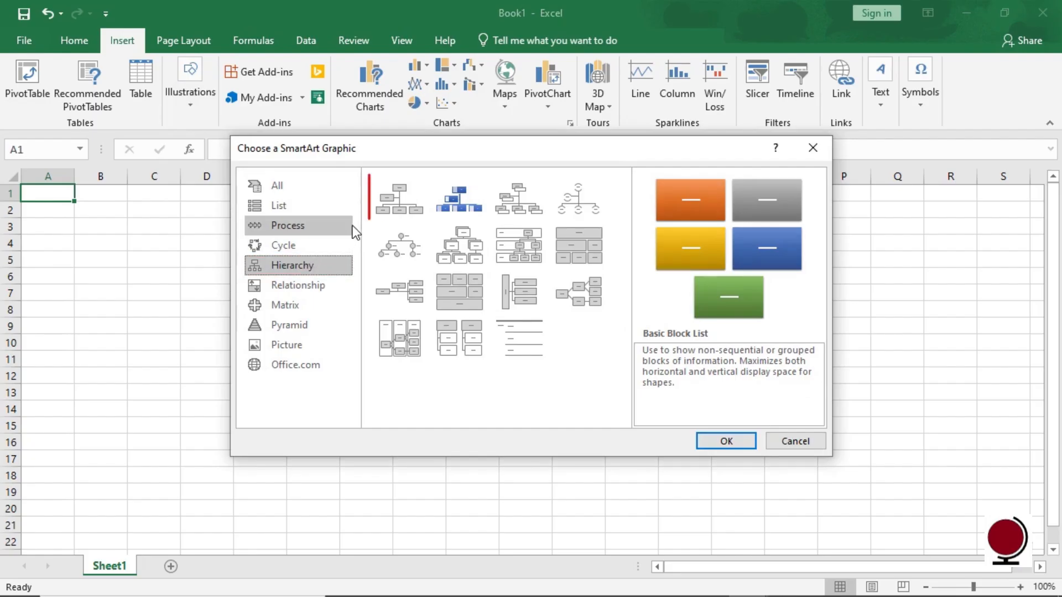
pyautogui.click(410, 211)
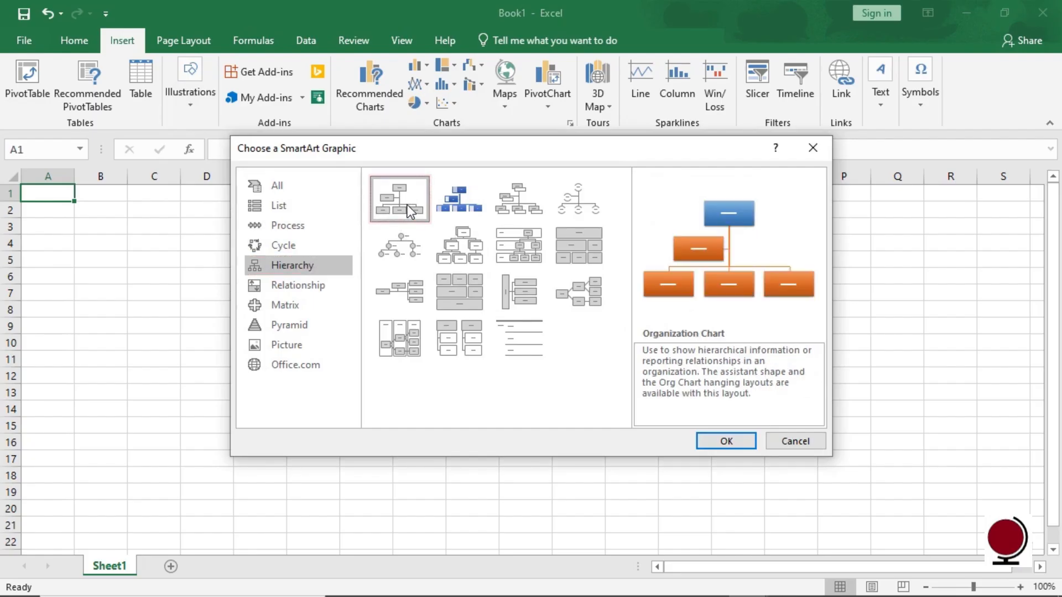
pyautogui.click(726, 442)
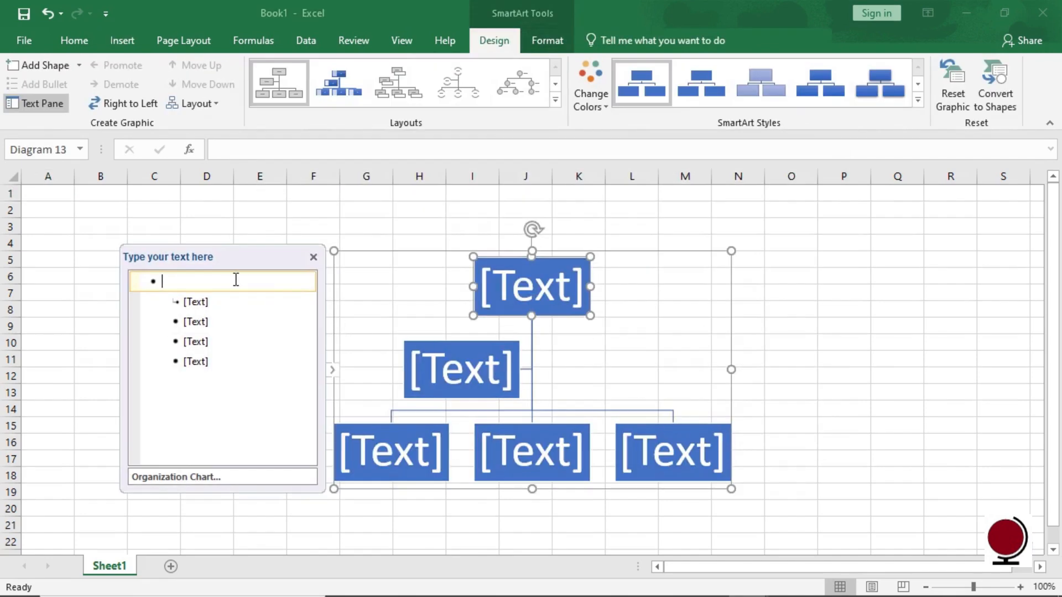
# Label the organization chart's top box General Manager and the assistant box below it Sales Manager
pyautogui.write('General Man')
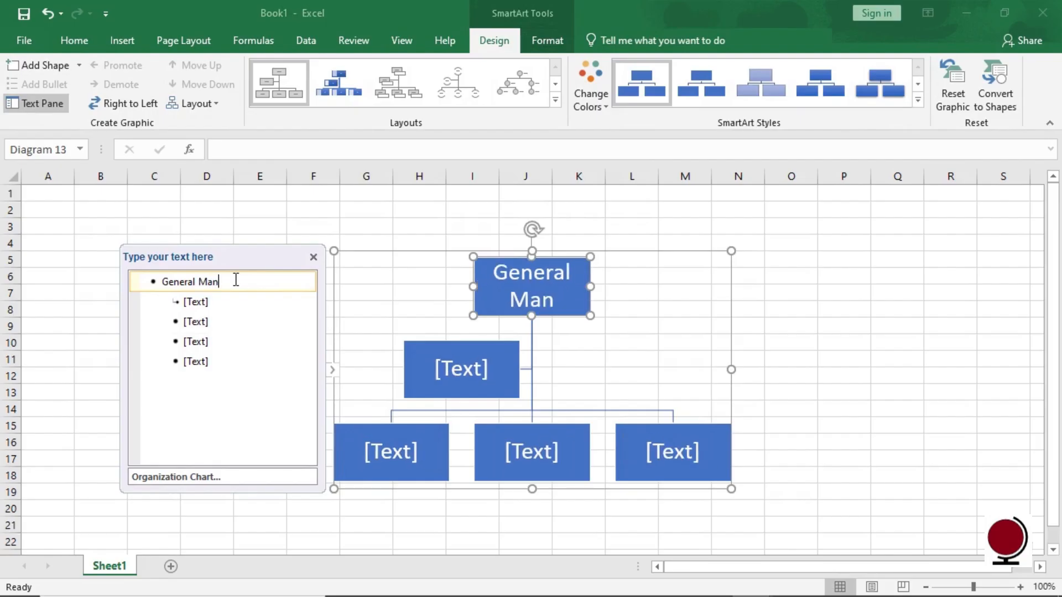
pyautogui.write('ager')
pyautogui.click(212, 301)
pyautogui.write('Sales Manager')
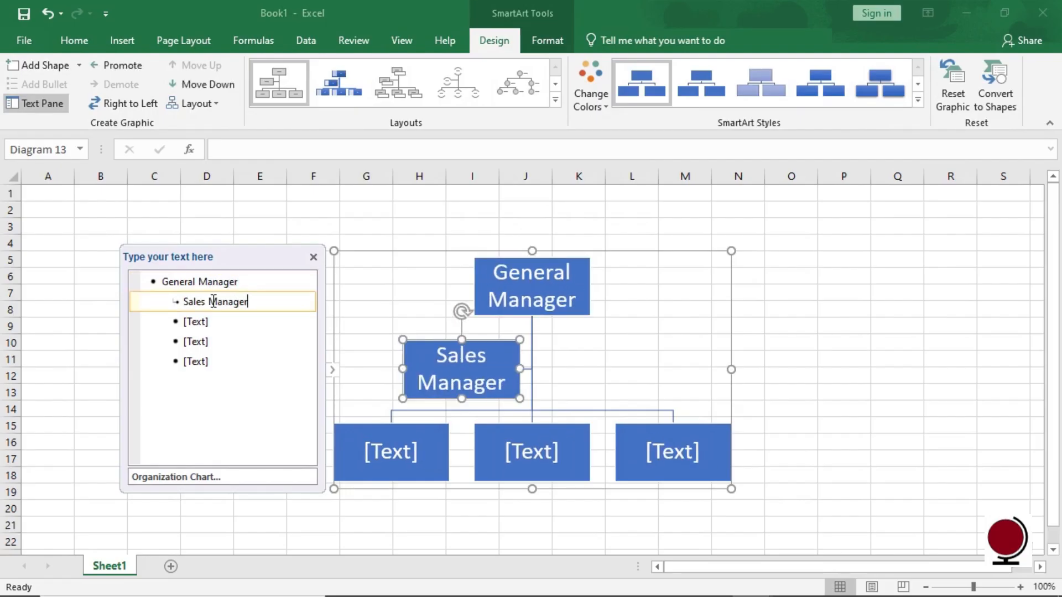
# Label the three boxes in the chart's lowest row Sales Executive 1, Sales Executive 2 and Sales Executive 3
pyautogui.click(216, 321)
pyautogui.write('Sales Executive')
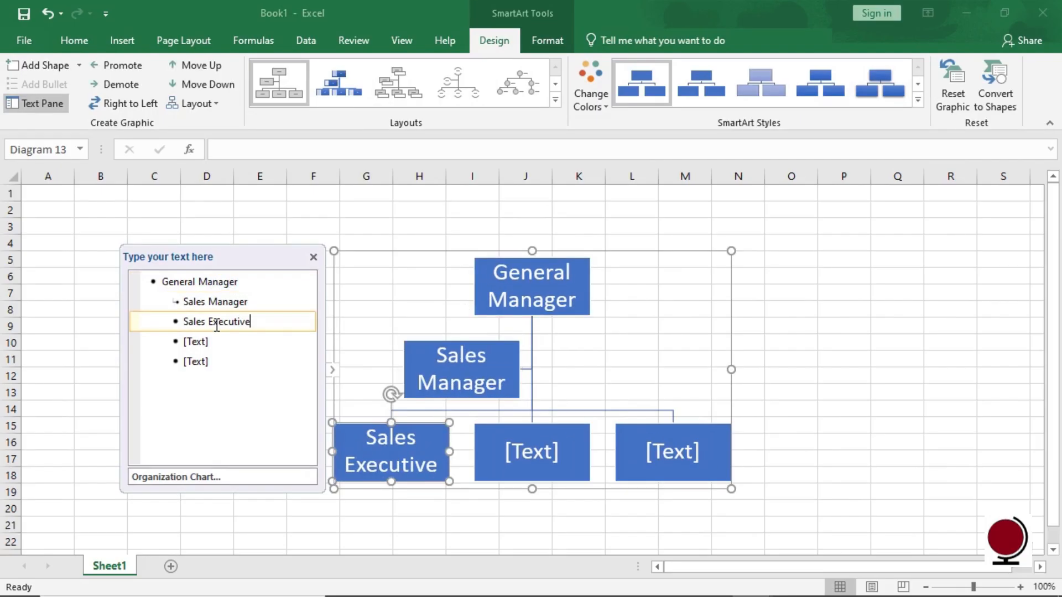
pyautogui.write(' 1')
pyautogui.click(188, 341)
pyautogui.write('Sales Executive 2')
pyautogui.click(210, 362)
pyautogui.write('Sales Execu')
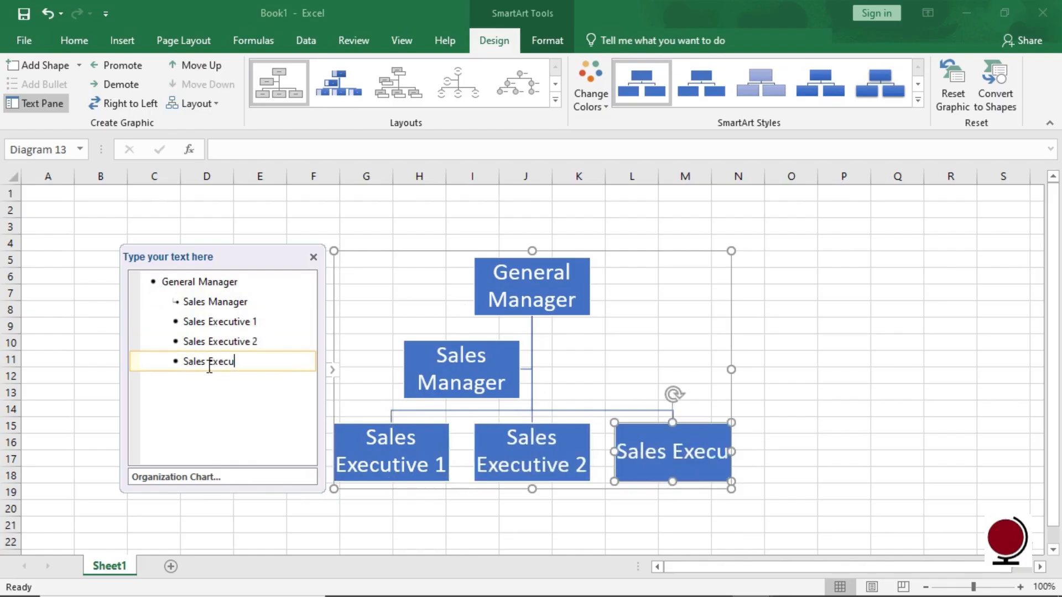
pyautogui.write('tive 3')
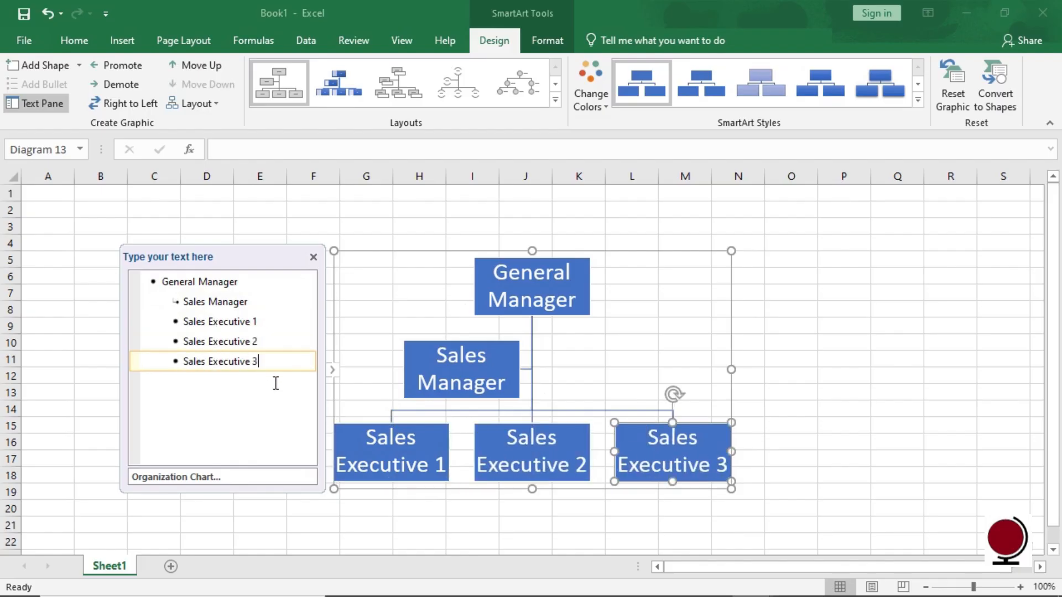
# Recolor the organization chart with Colorful Range - Accent Colors 5 to 6 and apply the first 3-D SmartArt style
pyautogui.click(333, 382)
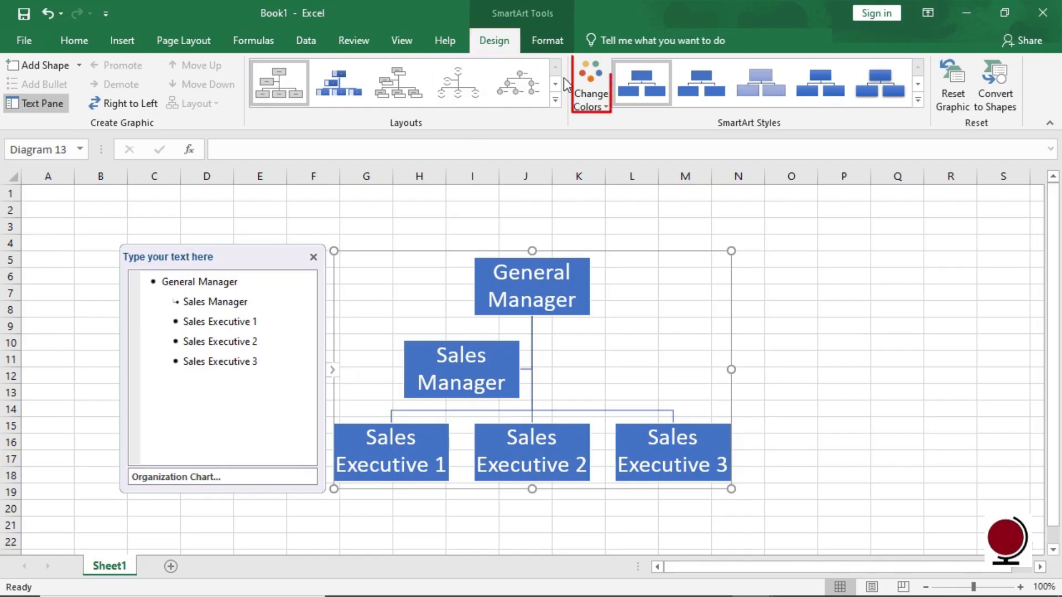
pyautogui.click(603, 108)
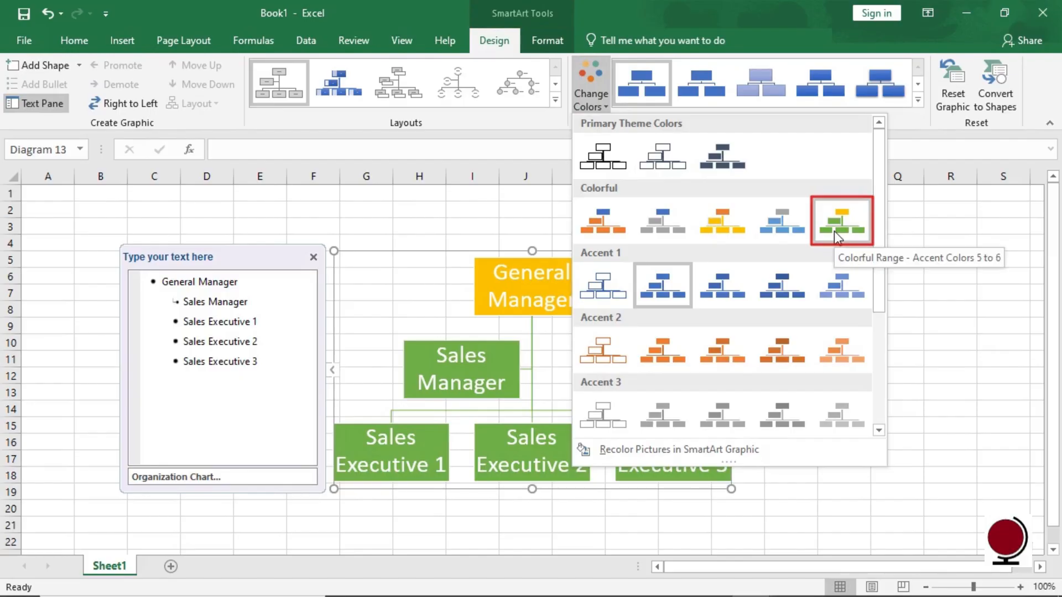
pyautogui.press('Escape')
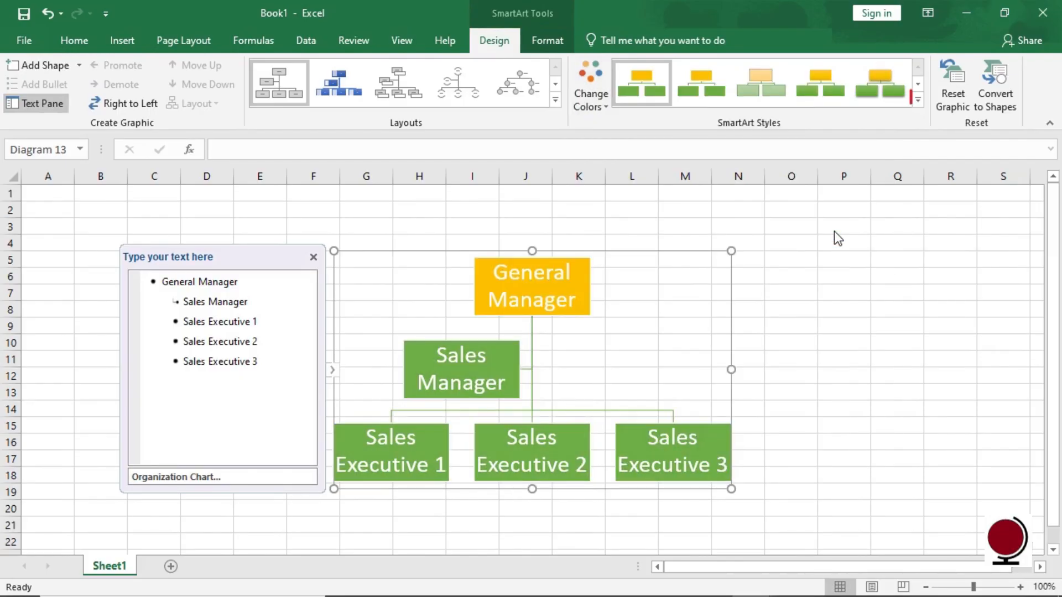
pyautogui.click(918, 100)
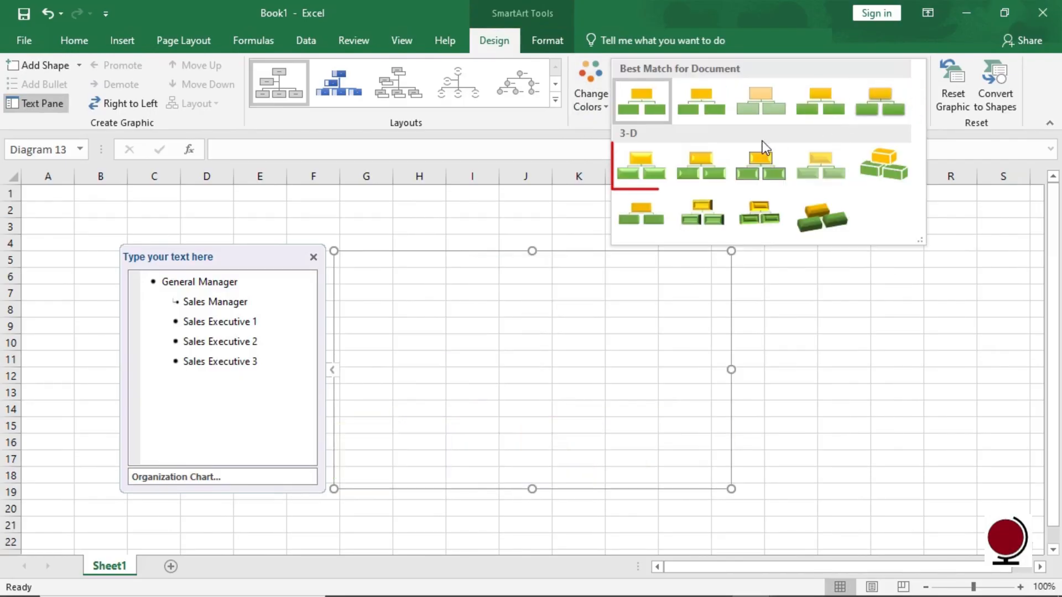
pyautogui.click(657, 167)
pyautogui.click(793, 312)
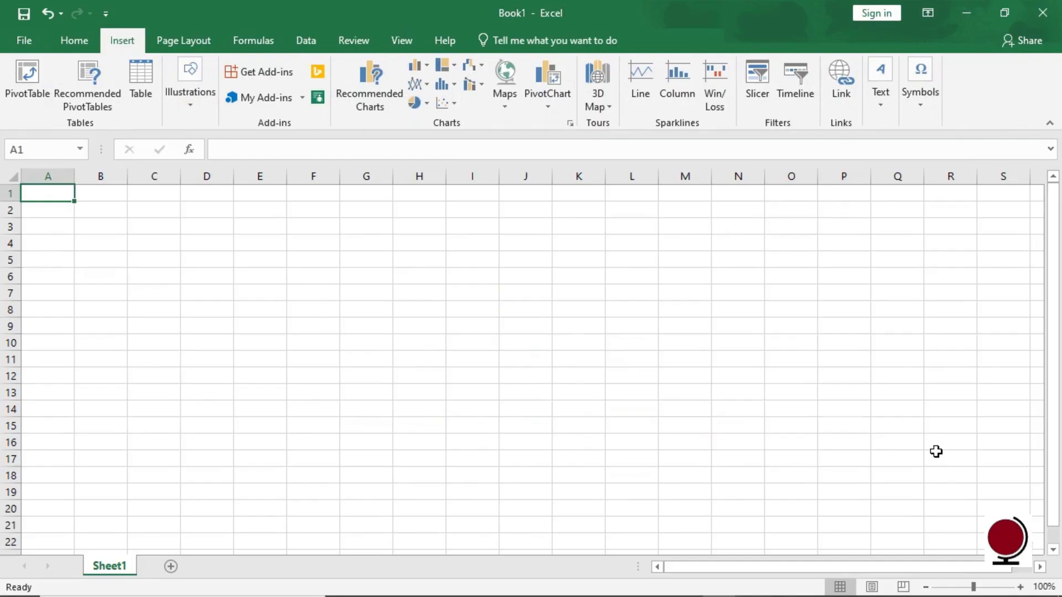
# Insert a screen clipping about 13.2 cm high and 17.9 cm wide, covering most of the elephant photo open in Photos
pyautogui.click(190, 107)
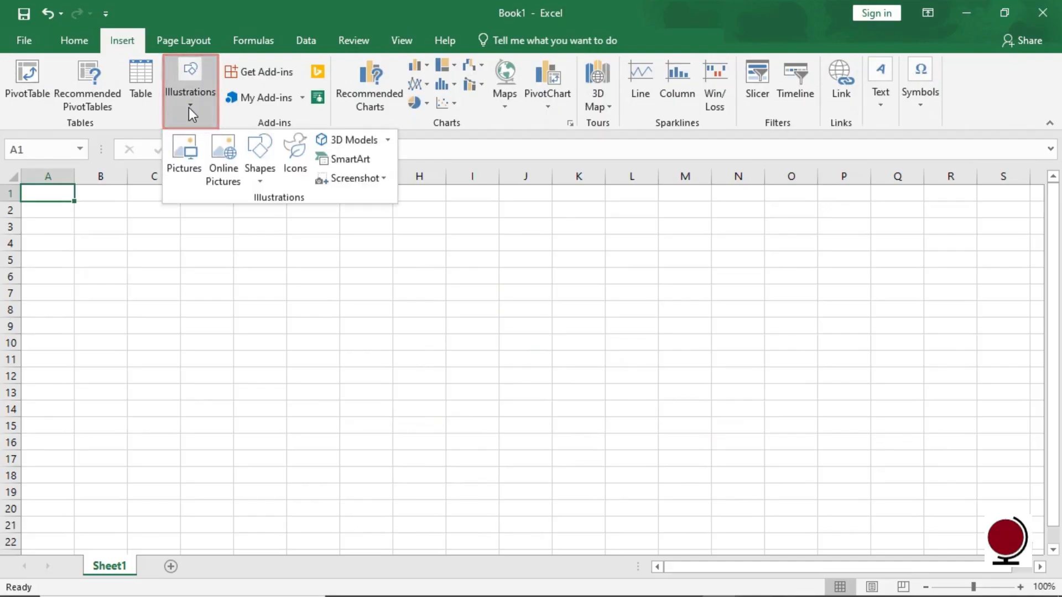
pyautogui.click(355, 180)
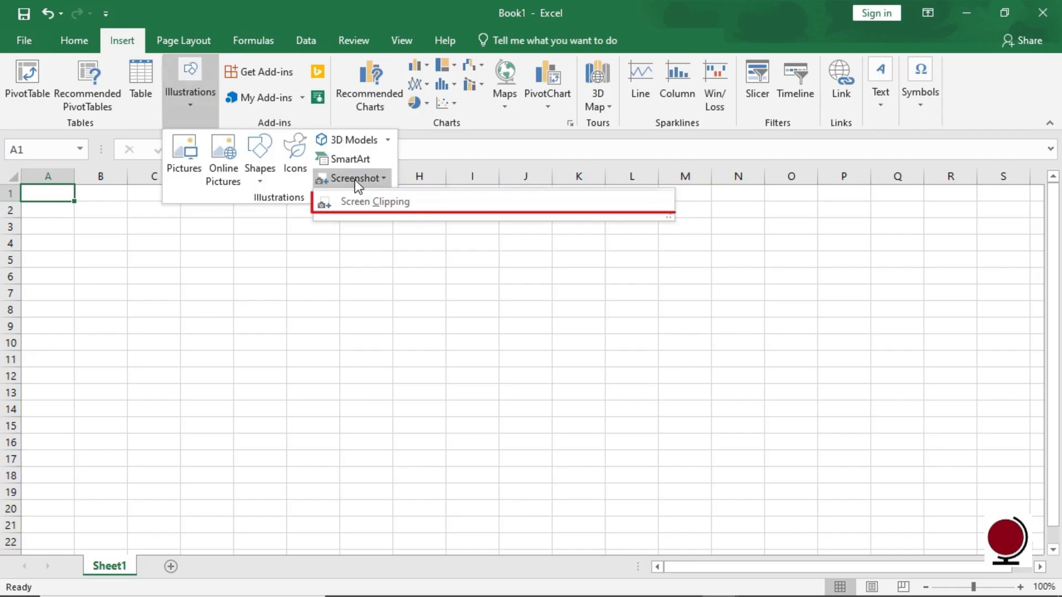
pyautogui.click(373, 206)
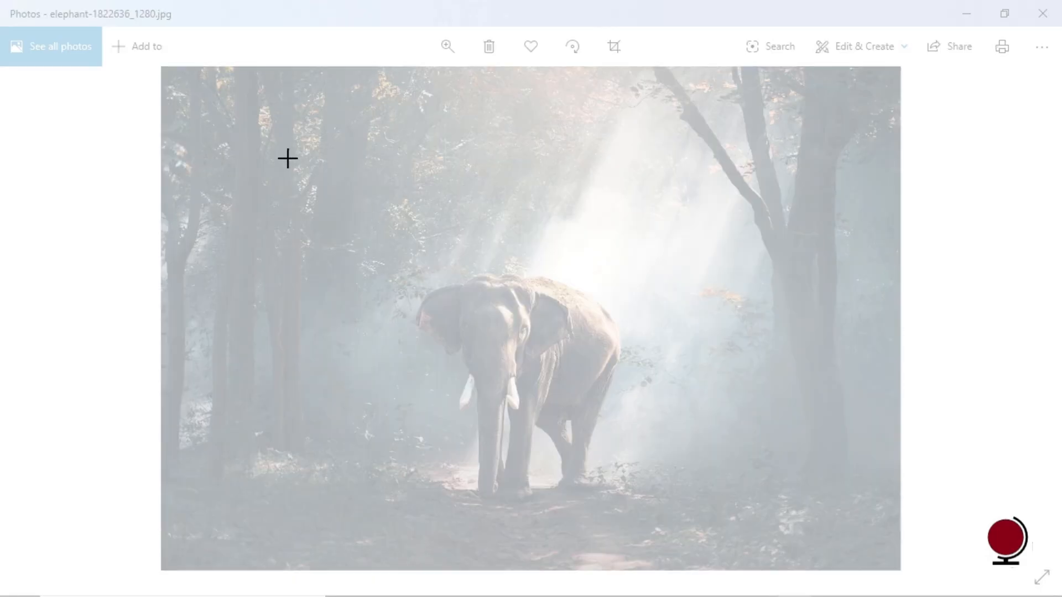
pyautogui.moveTo(235, 151); pyautogui.dragTo(796, 564)
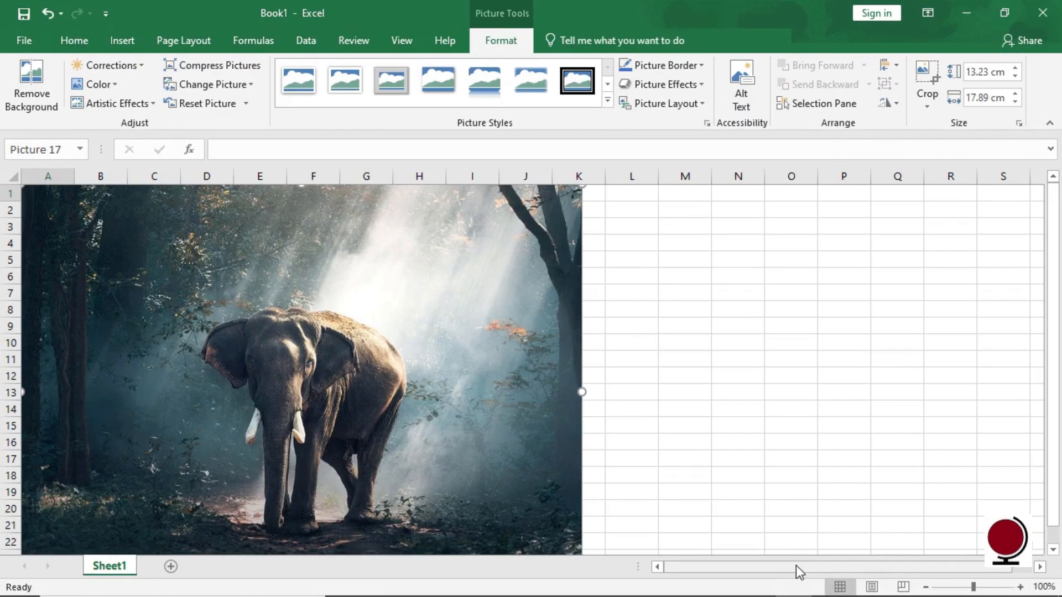